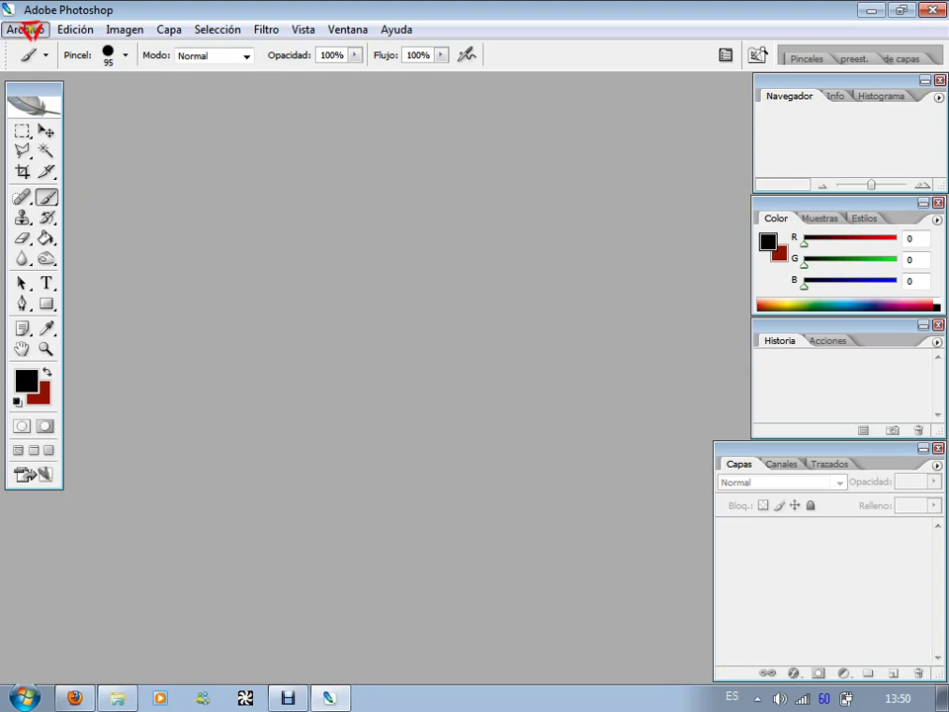
- Open the Archivo (File) menu
{"action": "left_click", "coordinate": [28, 29]}
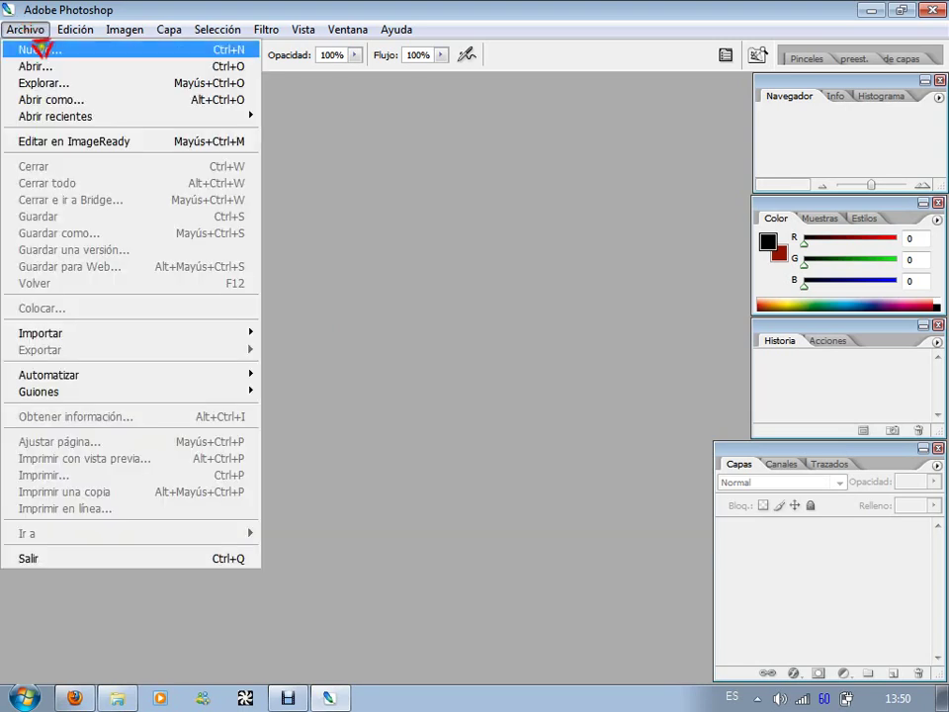
- Create 'Sin título-1': 10 × 10 cm, 150 ppi, RGB, Transparente background
{"action": "left_click", "coordinate": [26, 51]}
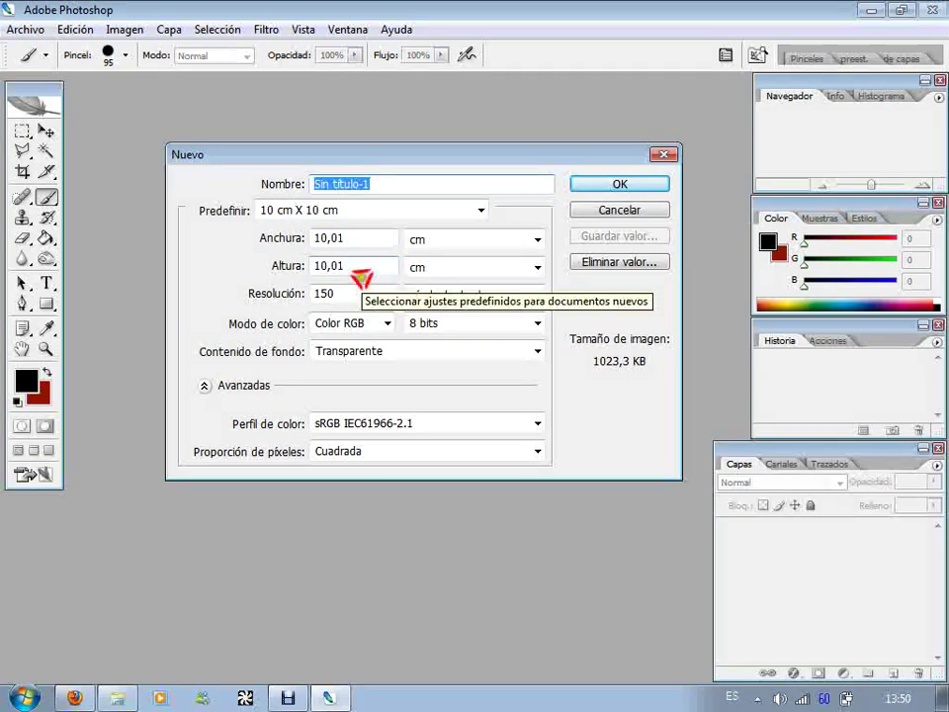
{"action": "left_click", "coordinate": [607, 184]}
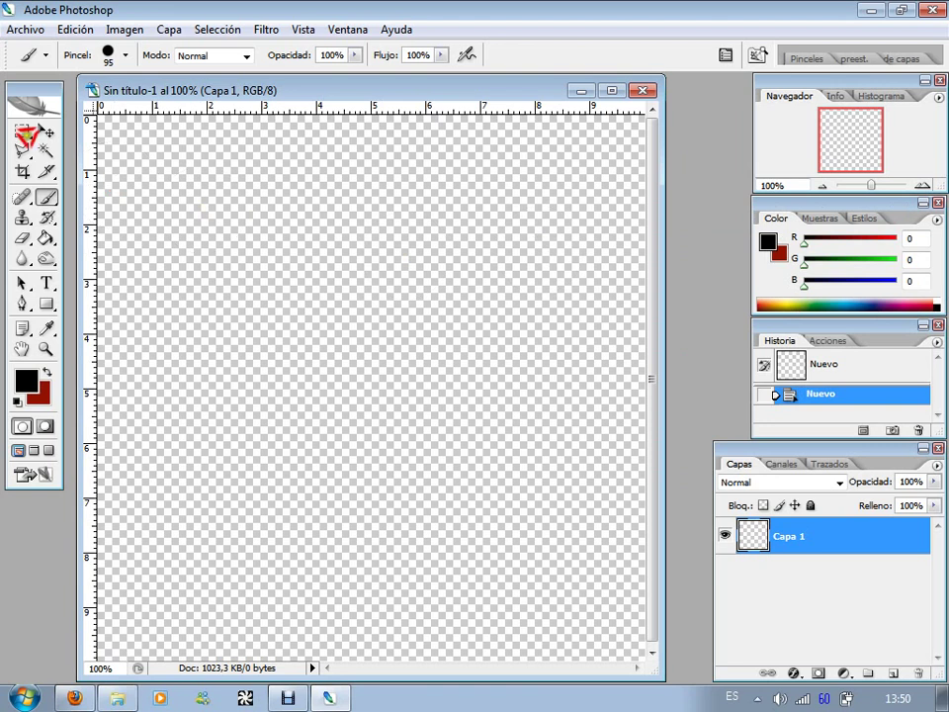
- Select a thin horizontal strip with the Rectangular Marquee and brush it solid black
{"action": "left_click", "coordinate": [22, 132]}
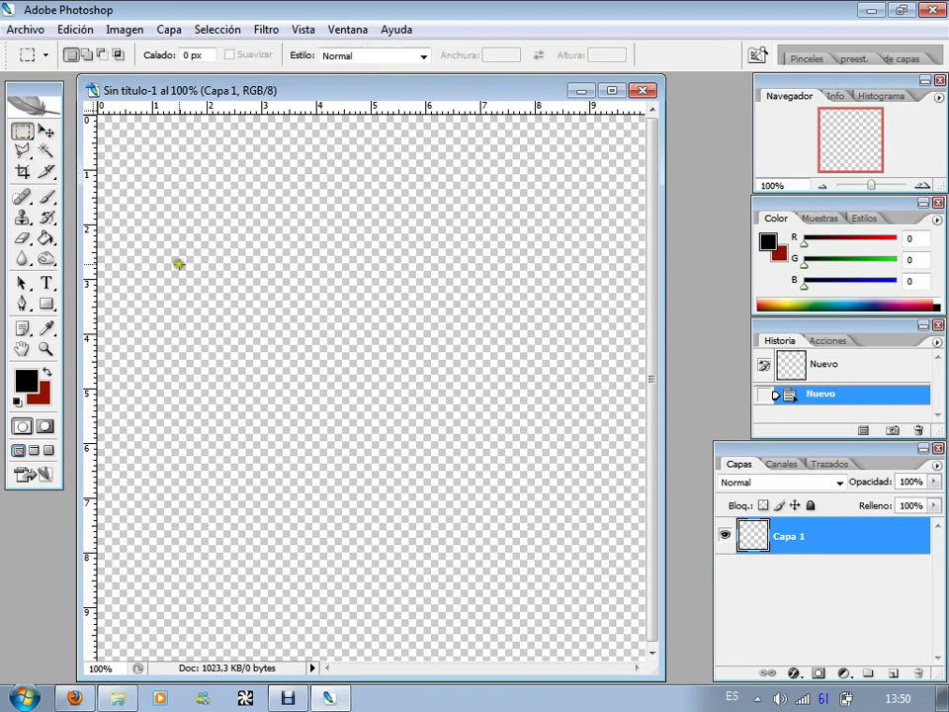
{"action": "left_click_drag", "start_coordinate": [178, 264], "coordinate": [340, 268]}
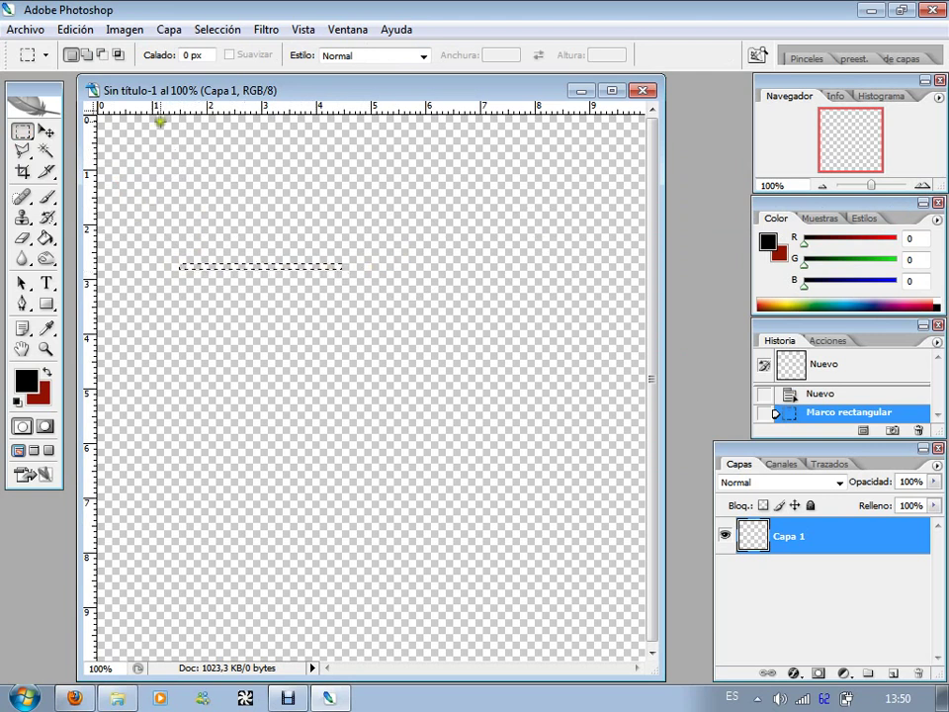
{"action": "left_click", "coordinate": [155, 109]}
{"action": "left_click_drag", "start_coordinate": [156, 108], "coordinate": [368, 107]}
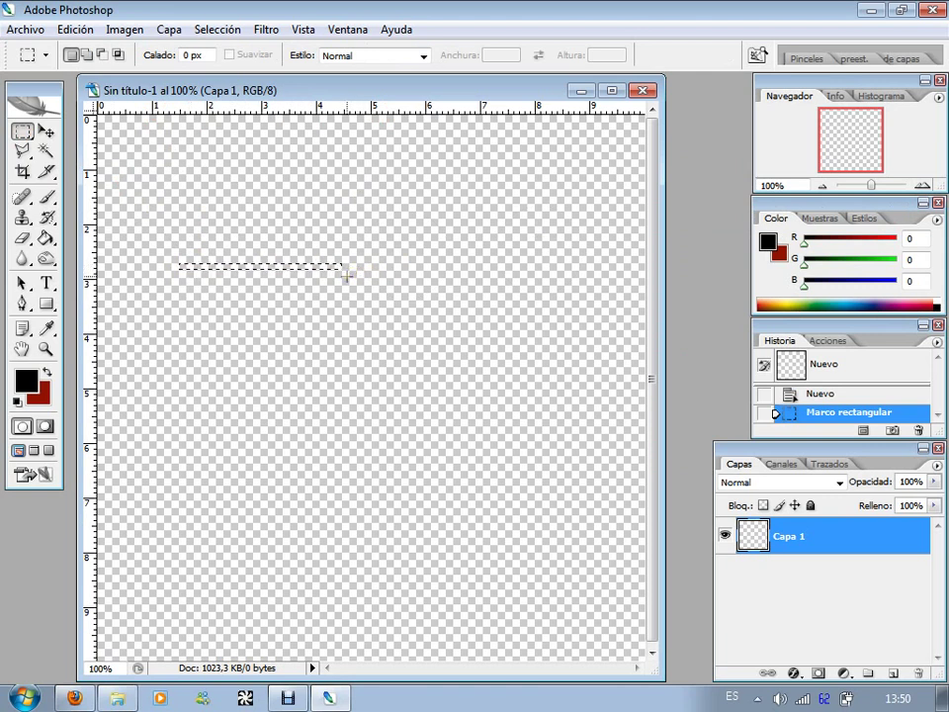
{"action": "left_click", "coordinate": [47, 196]}
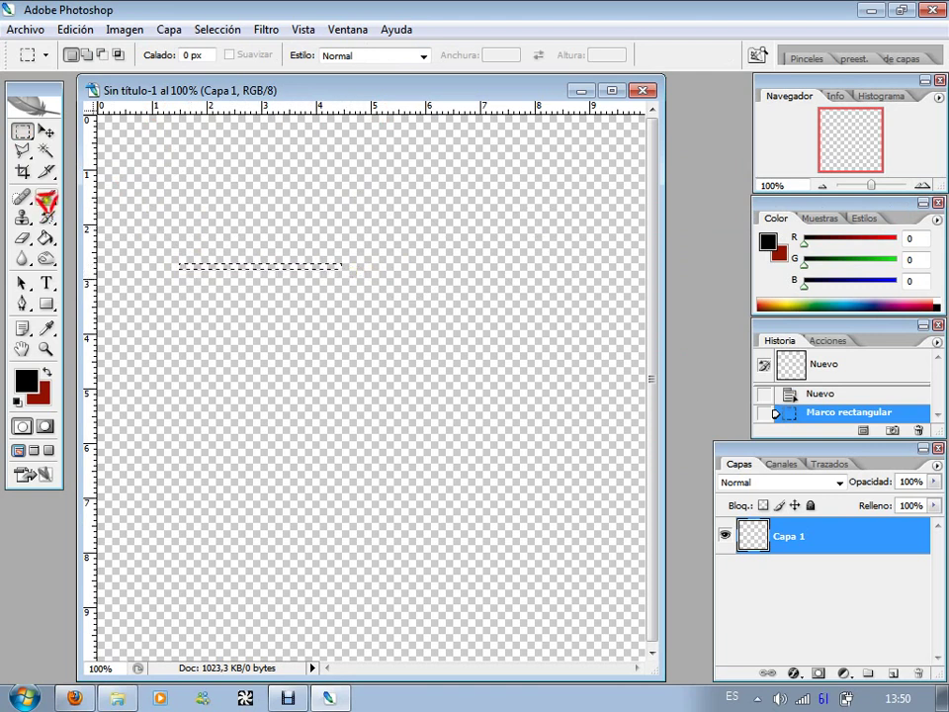
{"action": "left_click_drag", "start_coordinate": [191, 250], "coordinate": [331, 265]}
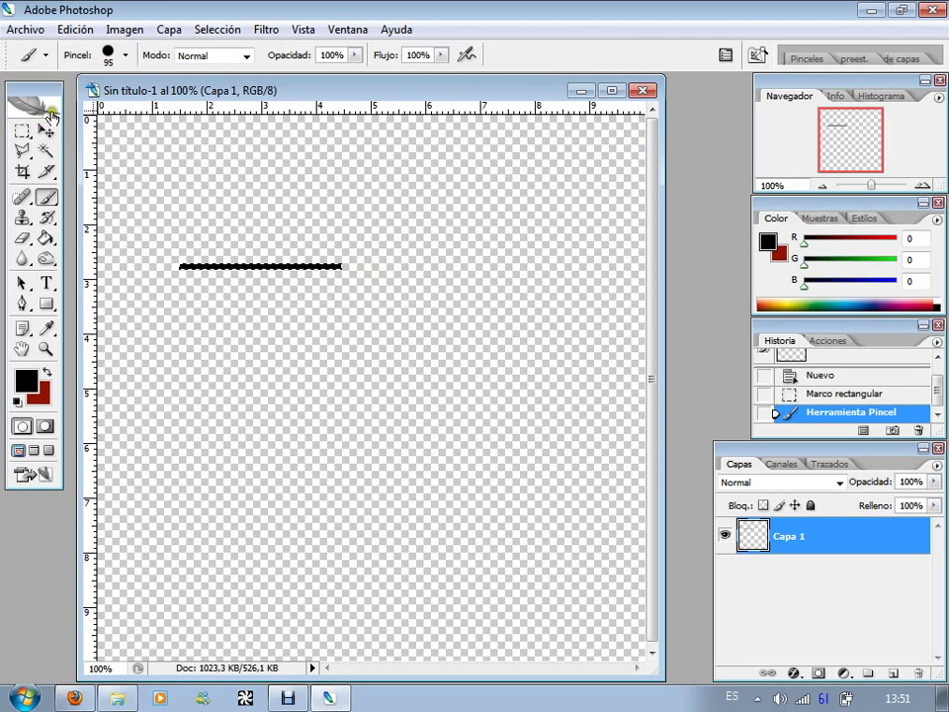
{"action": "left_click", "coordinate": [23, 131]}
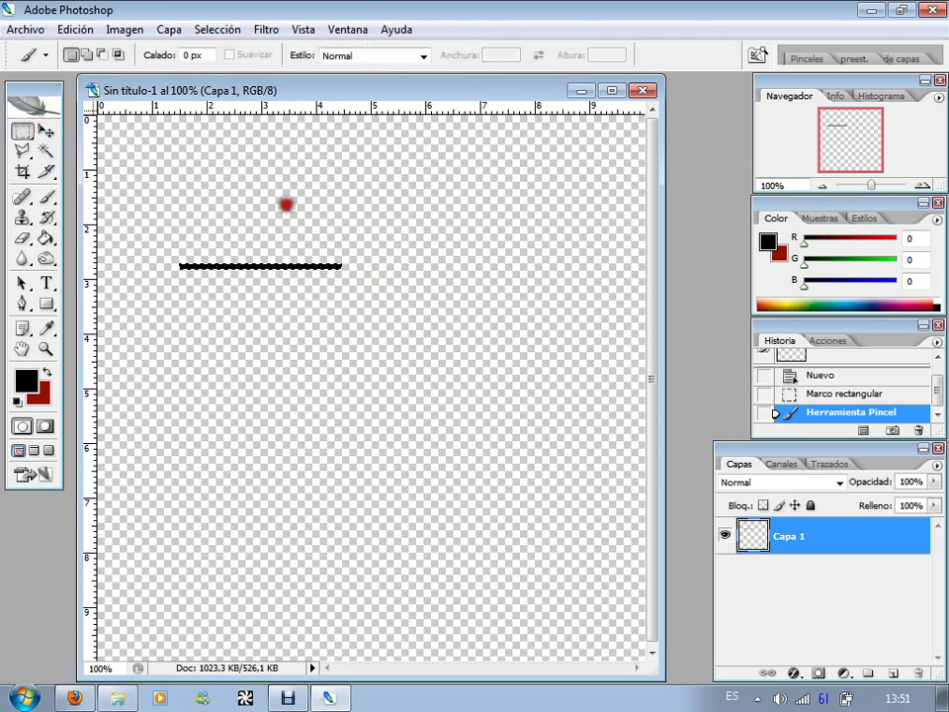
- Free-transform the black line with its pivot moved to the line's right end
{"action": "right_click", "coordinate": [324, 266]}
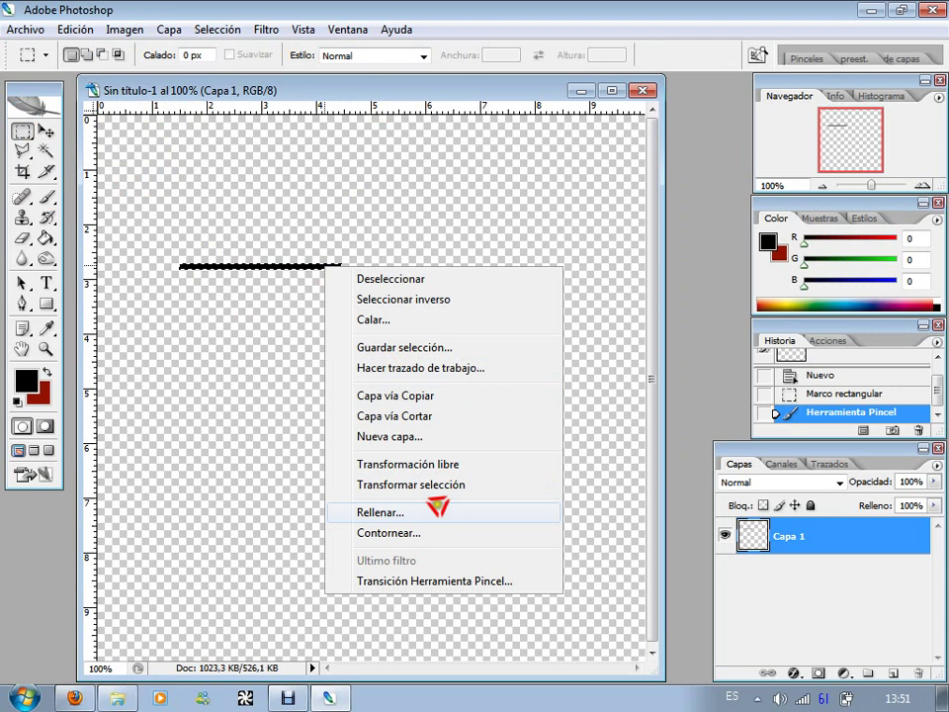
{"action": "left_click", "coordinate": [438, 465]}
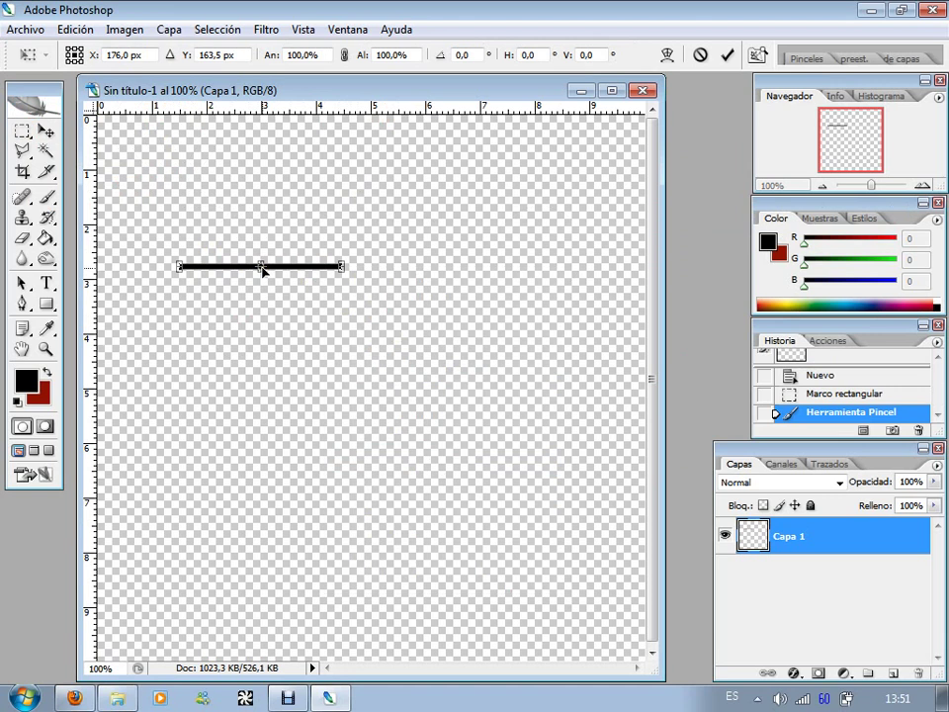
{"action": "left_click_drag", "start_coordinate": [262, 269], "coordinate": [340, 267]}
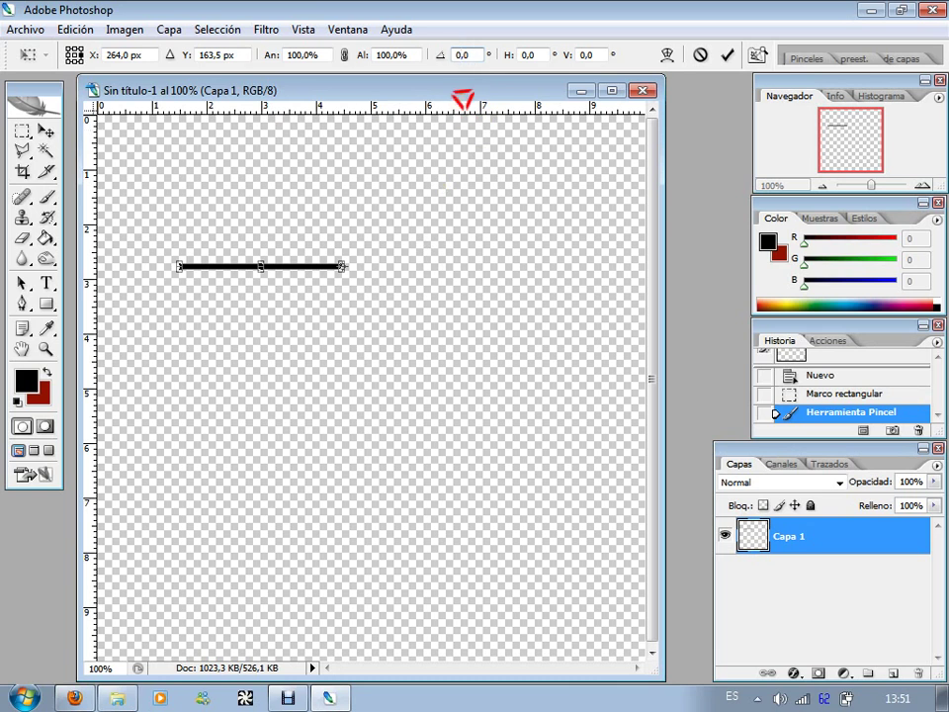
{"action": "left_click", "coordinate": [463, 99]}
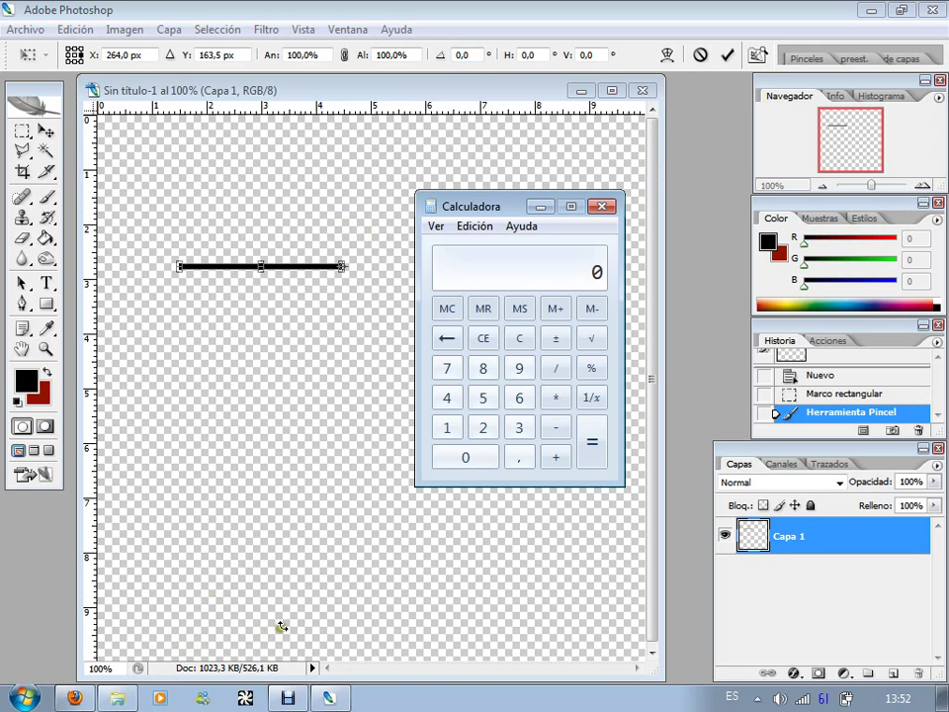
- Calculate 360 ÷ 5 = 72 in Calculator, then close it
{"action": "left_click", "coordinate": [522, 431]}
{"action": "left_click", "coordinate": [518, 399]}
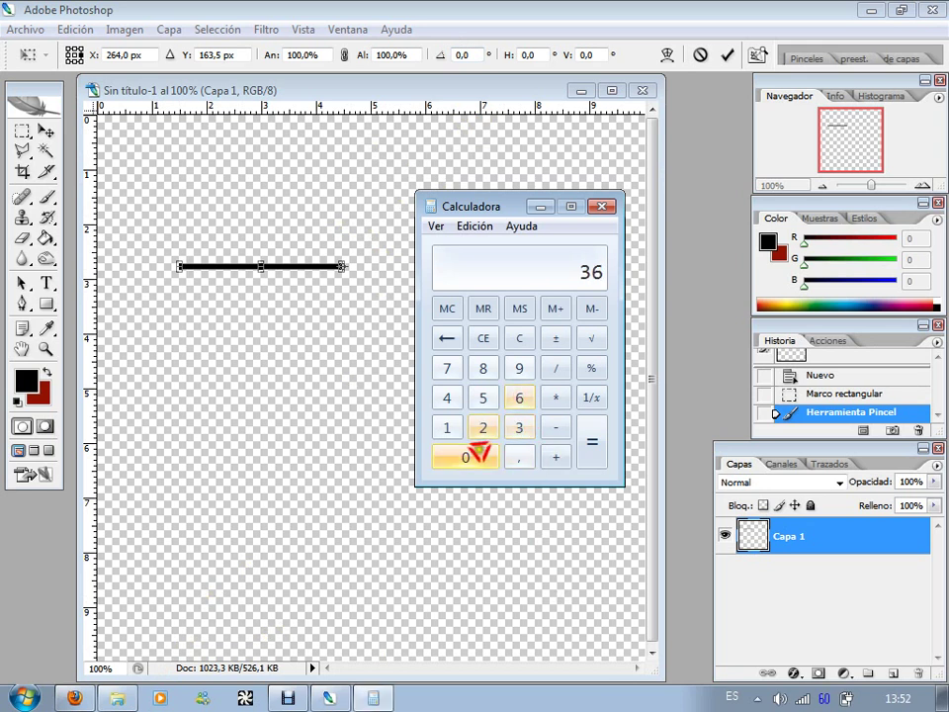
{"action": "left_click", "coordinate": [478, 455]}
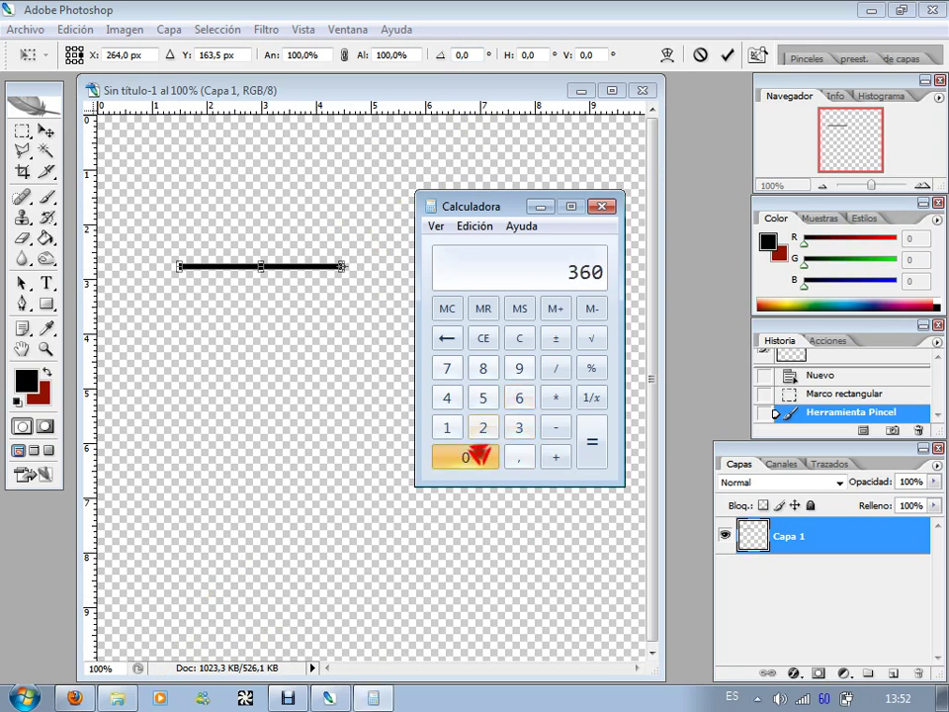
{"action": "left_click", "coordinate": [556, 367]}
{"action": "left_click", "coordinate": [484, 398]}
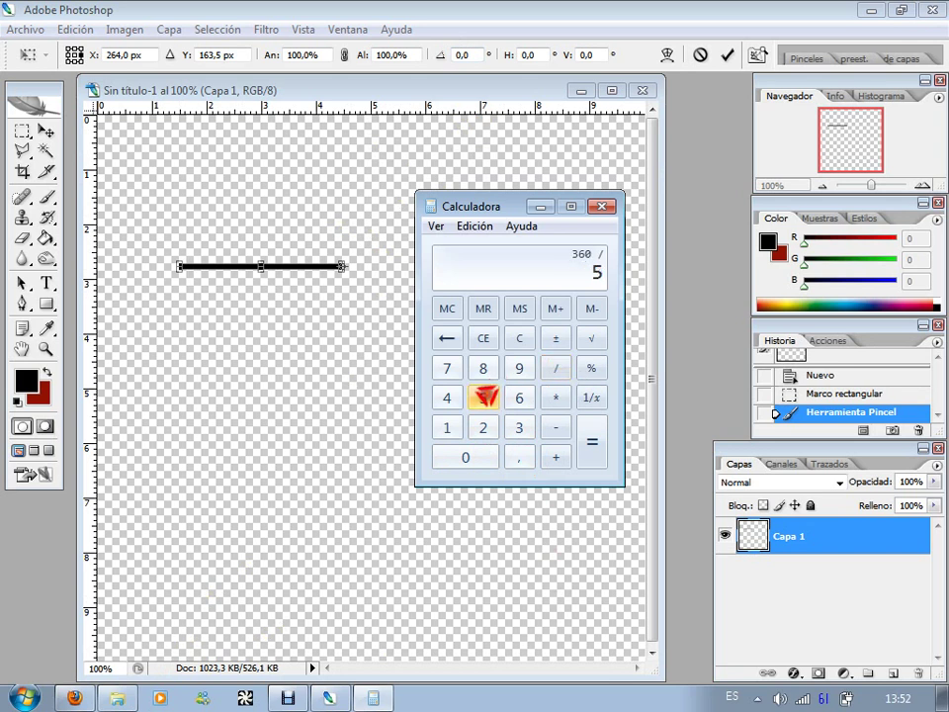
{"action": "left_click", "coordinate": [593, 442]}
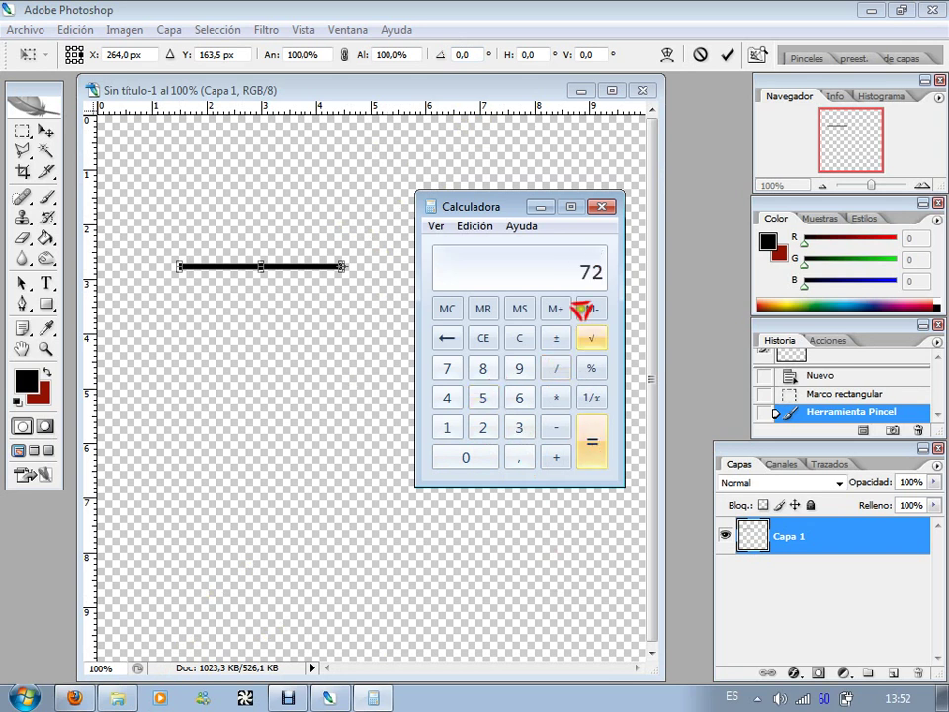
{"action": "left_click", "coordinate": [602, 207]}
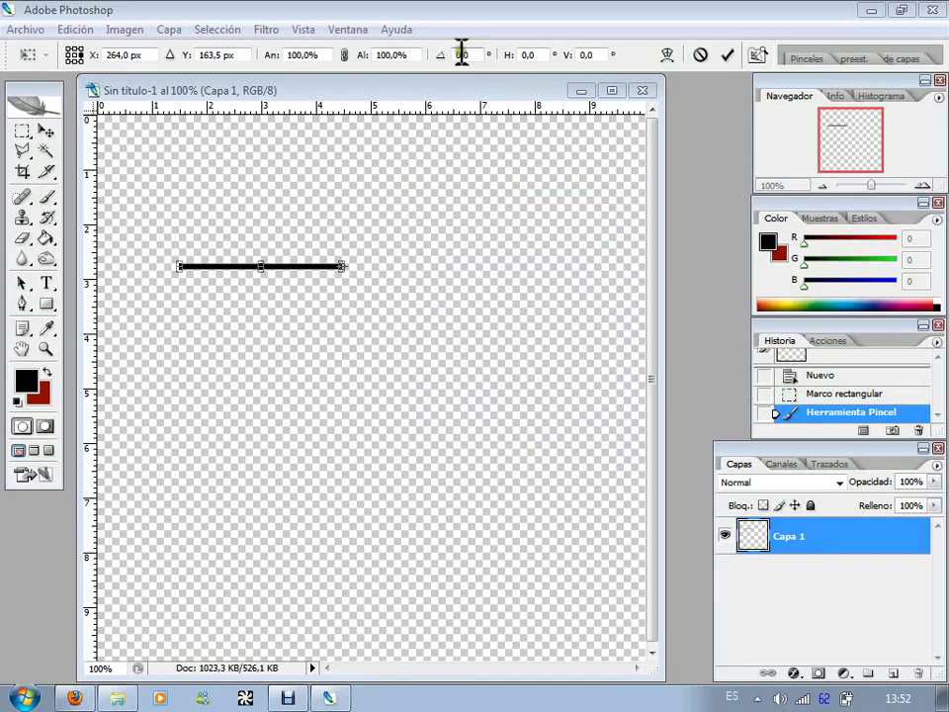
- Enter 72 in the rotation field to turn the line 72° about its right end
{"action": "left_click", "coordinate": [461, 55]}
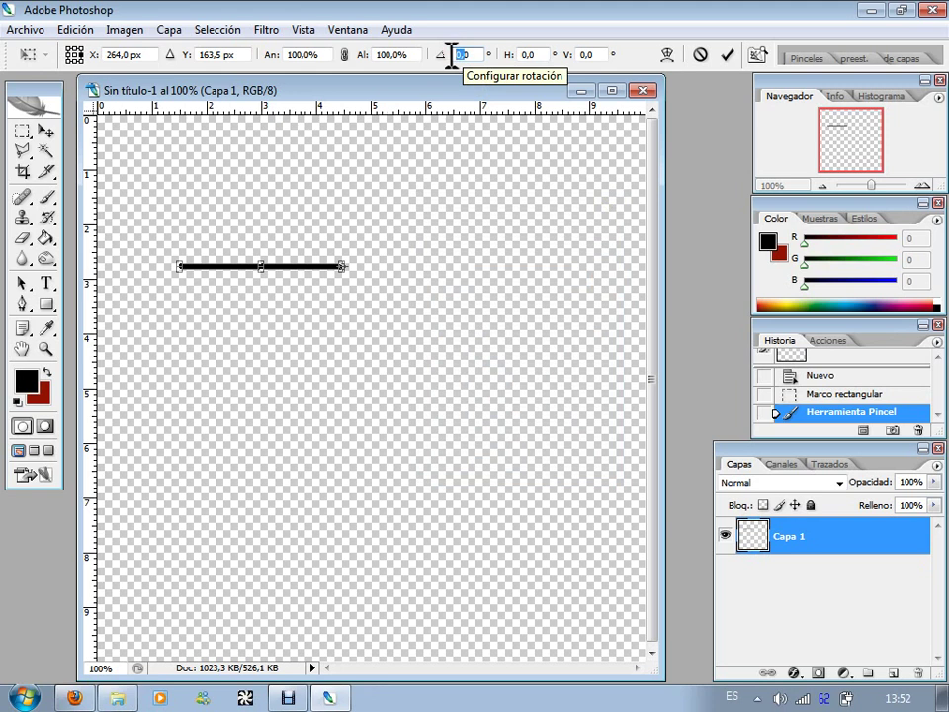
{"action": "type", "text": "72"}
{"action": "key", "text": "Return"}
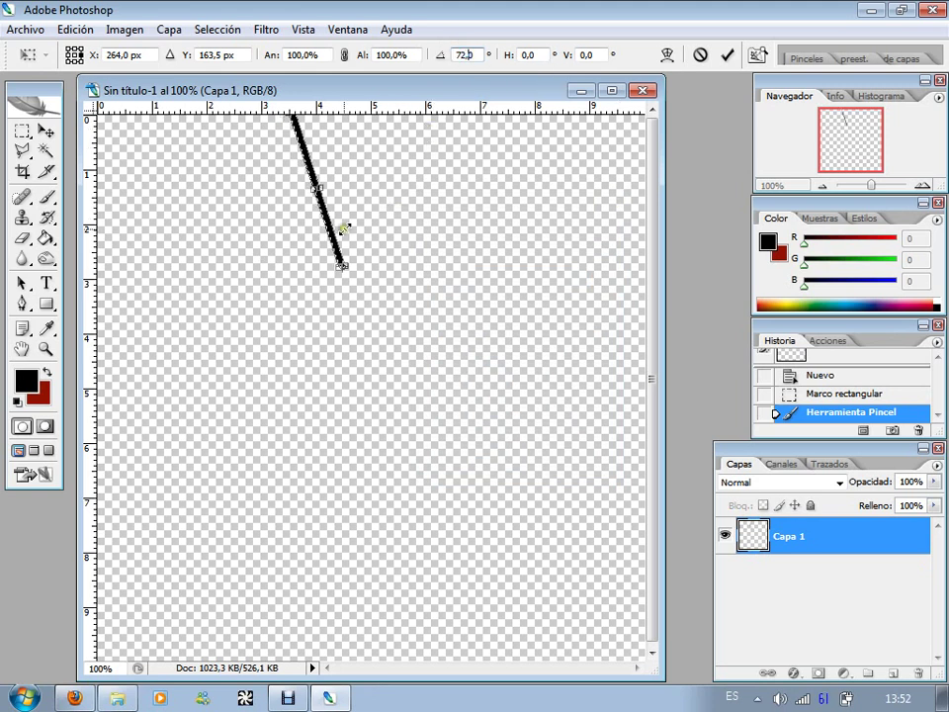
{"action": "left_click", "coordinate": [662, 204]}
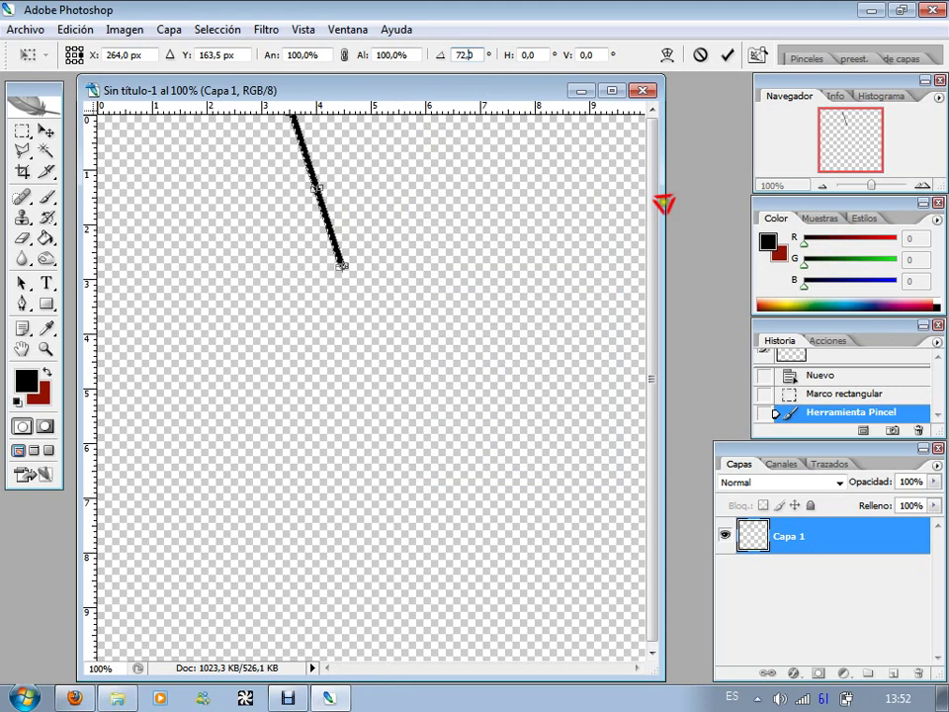
{"action": "left_click_drag", "start_coordinate": [663, 204], "coordinate": [653, 196]}
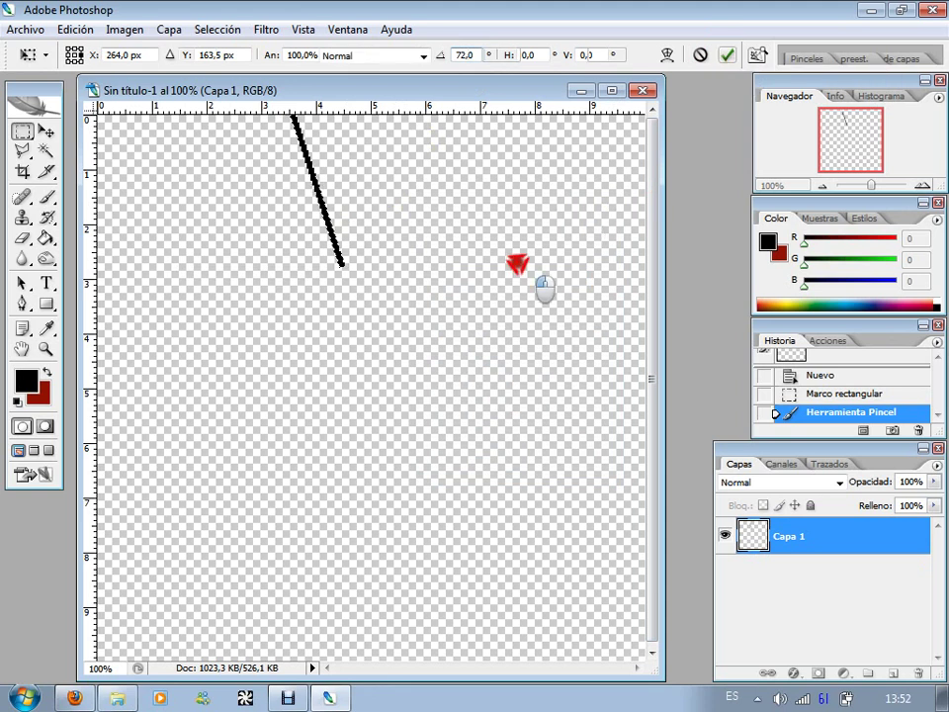
- Commit the rotation and repeat the transform three times to make five 72° spokes
{"action": "key", "text": "Return"}
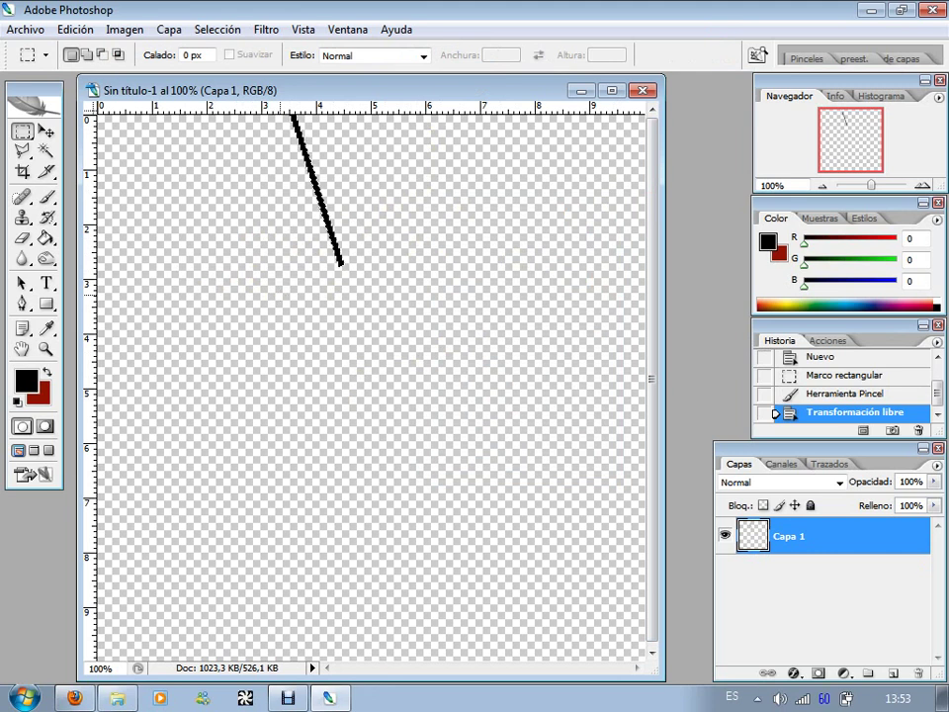
{"action": "key", "text": "ctrl+shift+alt+t"}
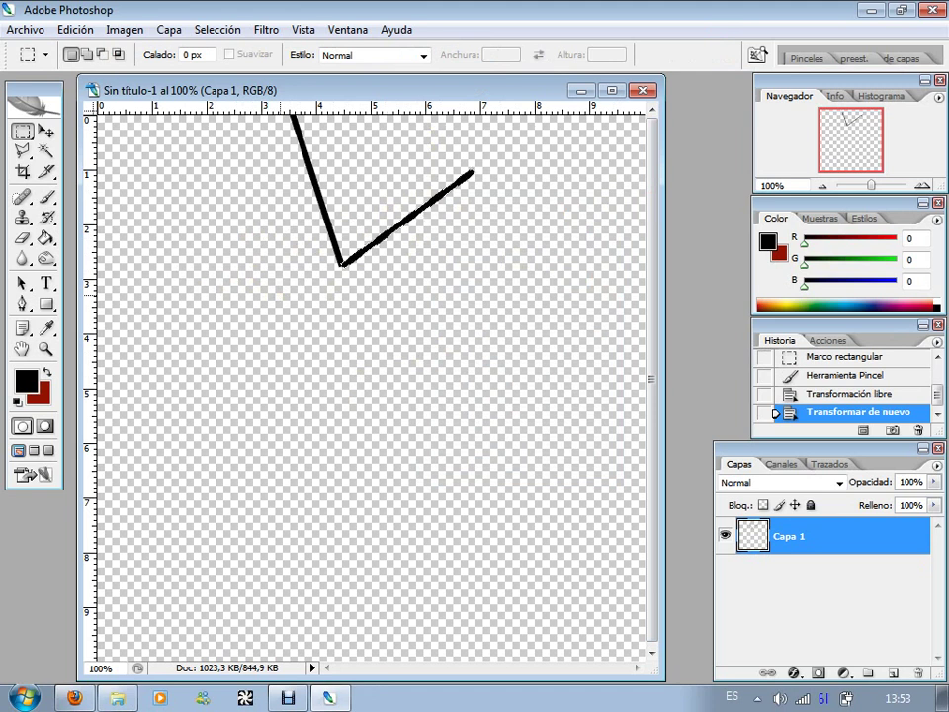
{"action": "key", "text": "ctrl+shift+alt+t"}
{"action": "key", "text": "ctrl+shift+alt+t"}
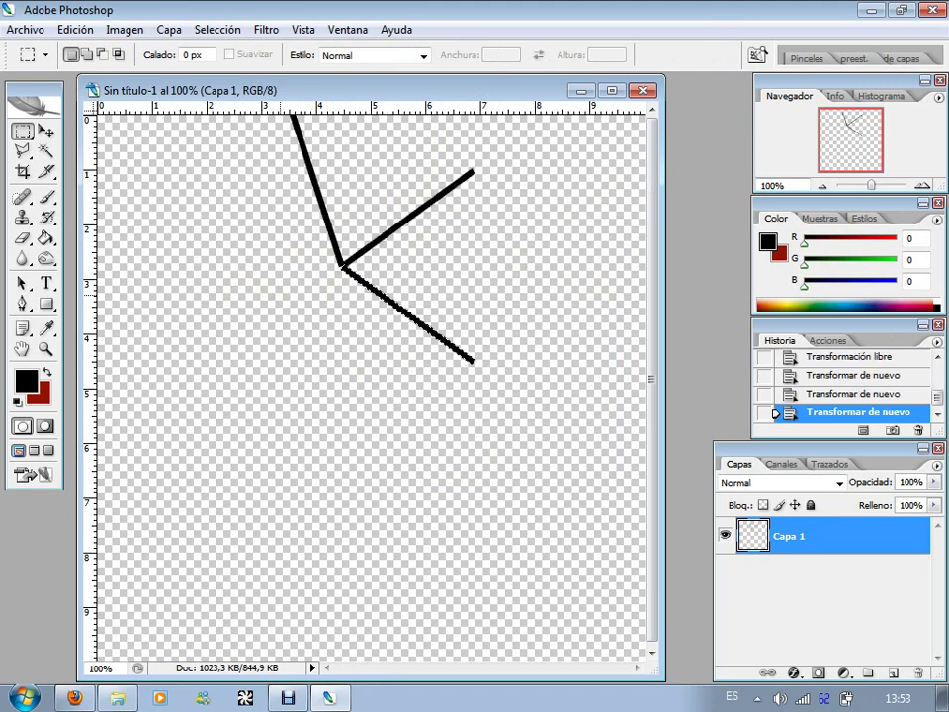
{"action": "key", "text": "ctrl+shift+alt+t"}
{"action": "key", "text": "ctrl+shift+alt+t"}
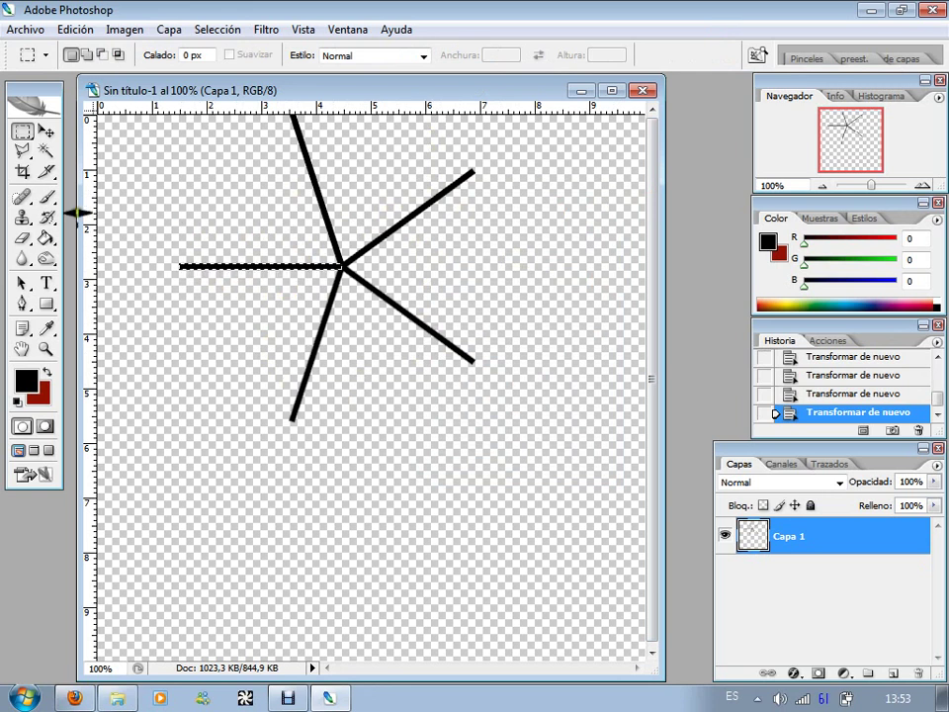
- Deselect and drag the five spokes down toward the canvas centre
{"action": "left_click", "coordinate": [46, 130]}
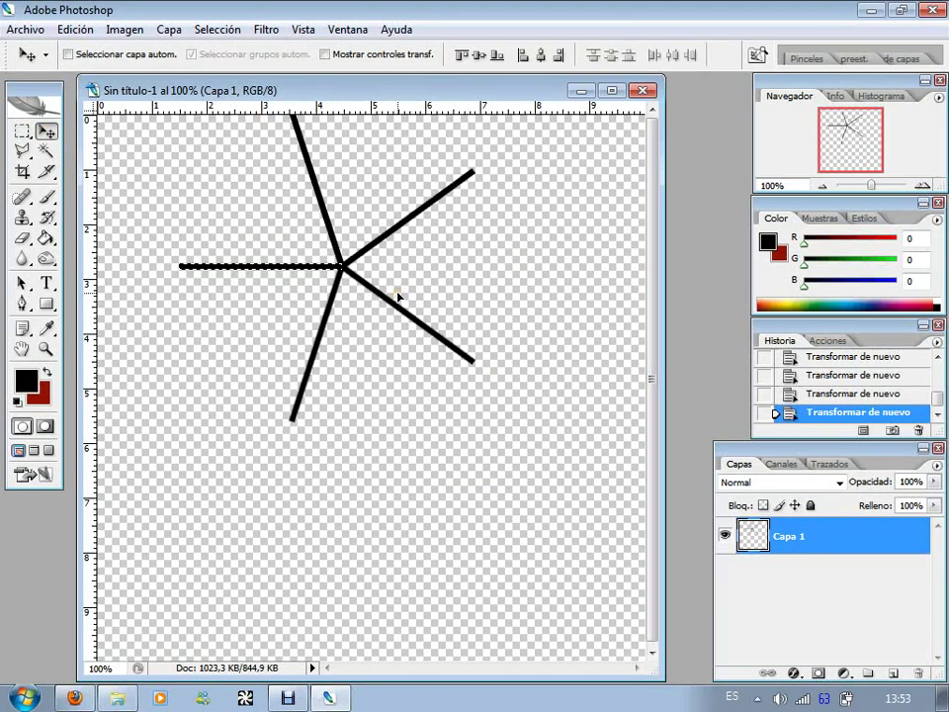
{"action": "left_click", "coordinate": [206, 20]}
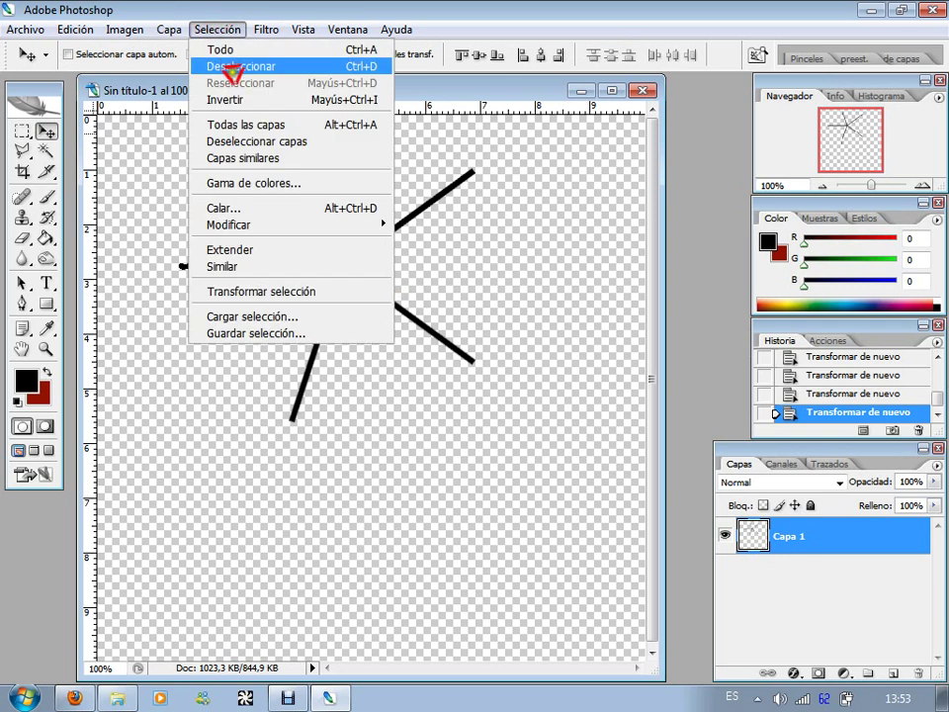
{"action": "left_click", "coordinate": [223, 63]}
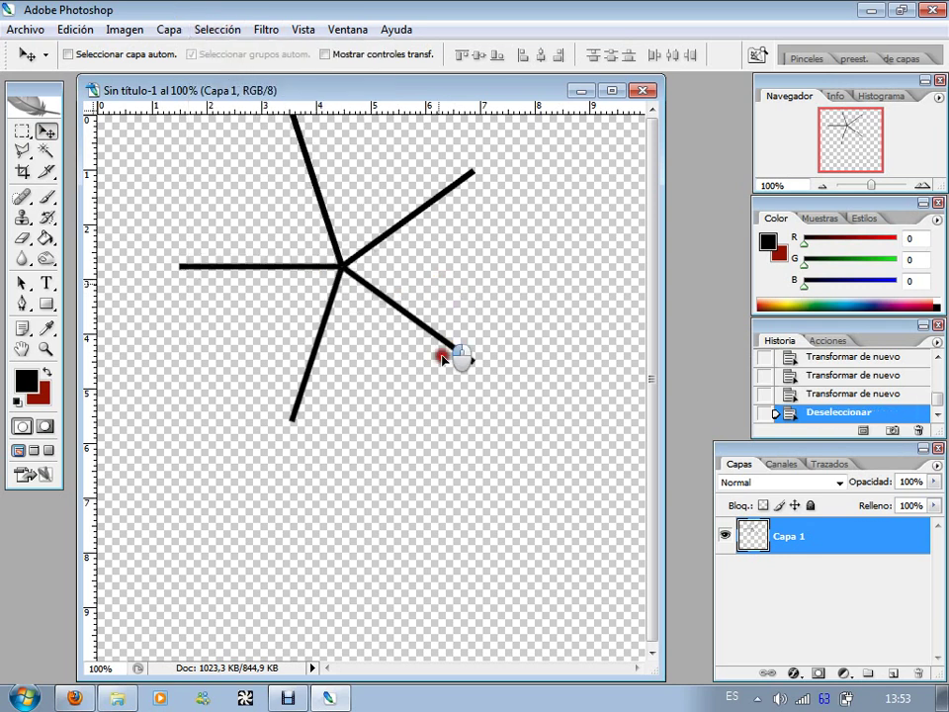
{"action": "left_click_drag", "start_coordinate": [434, 278], "coordinate": [447, 393]}
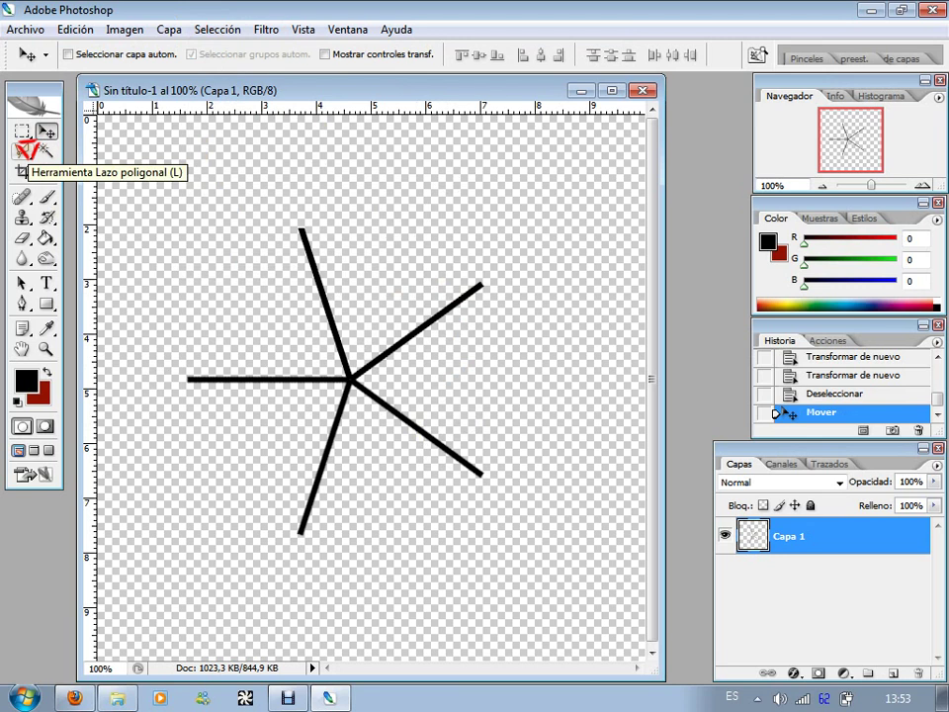
- Add a new layer from Capa > Nueva > Capa, keeping the name Capa 2
{"action": "left_click", "coordinate": [169, 29]}
{"action": "mouse_move", "coordinate": [185, 48]}
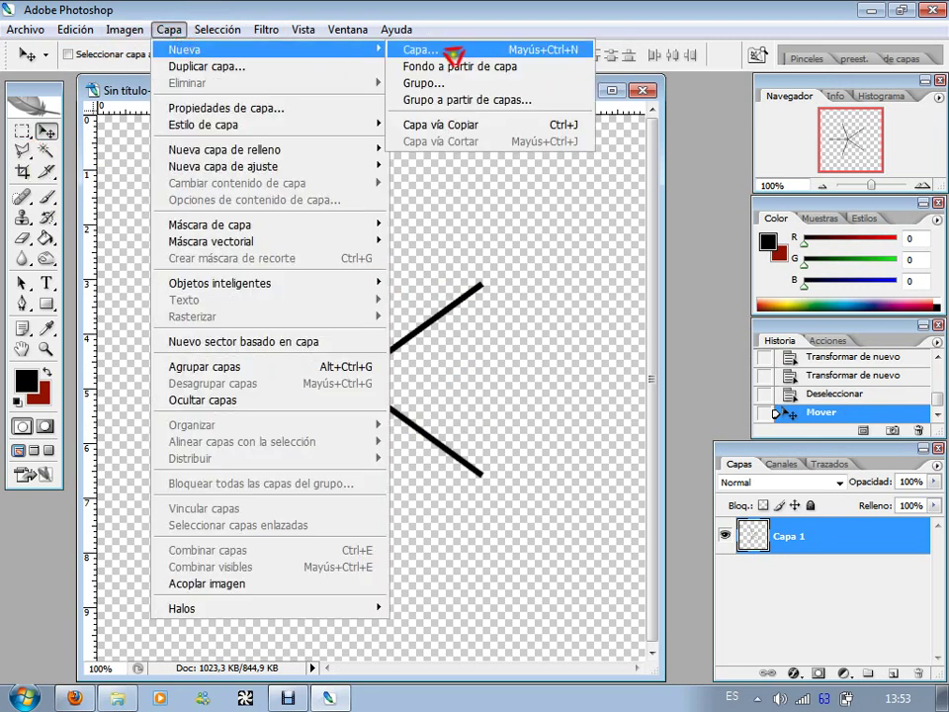
{"action": "left_click", "coordinate": [450, 49]}
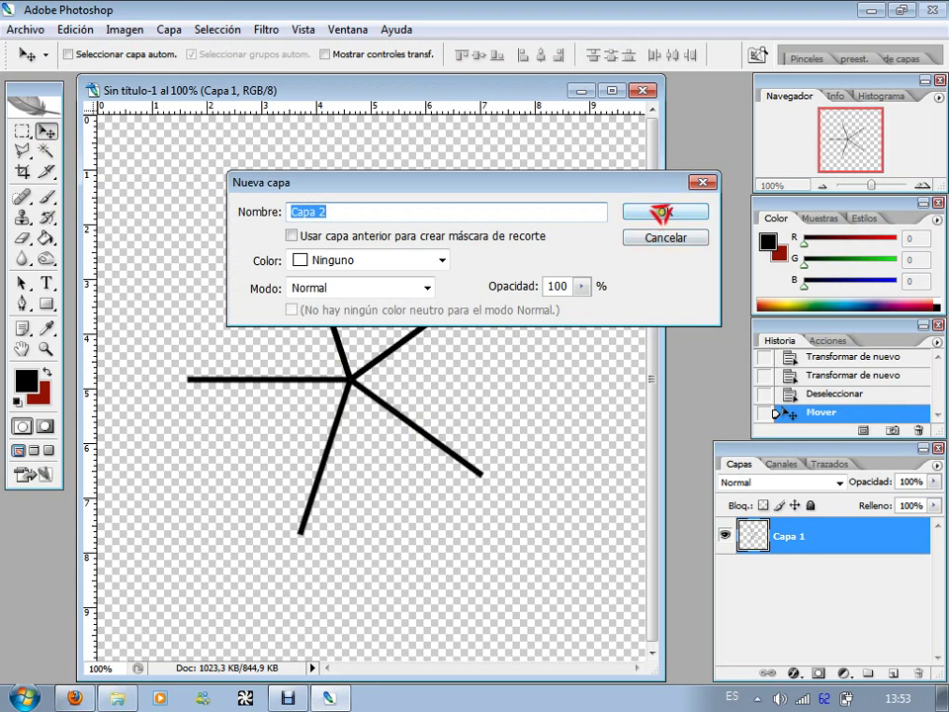
{"action": "left_click", "coordinate": [662, 212]}
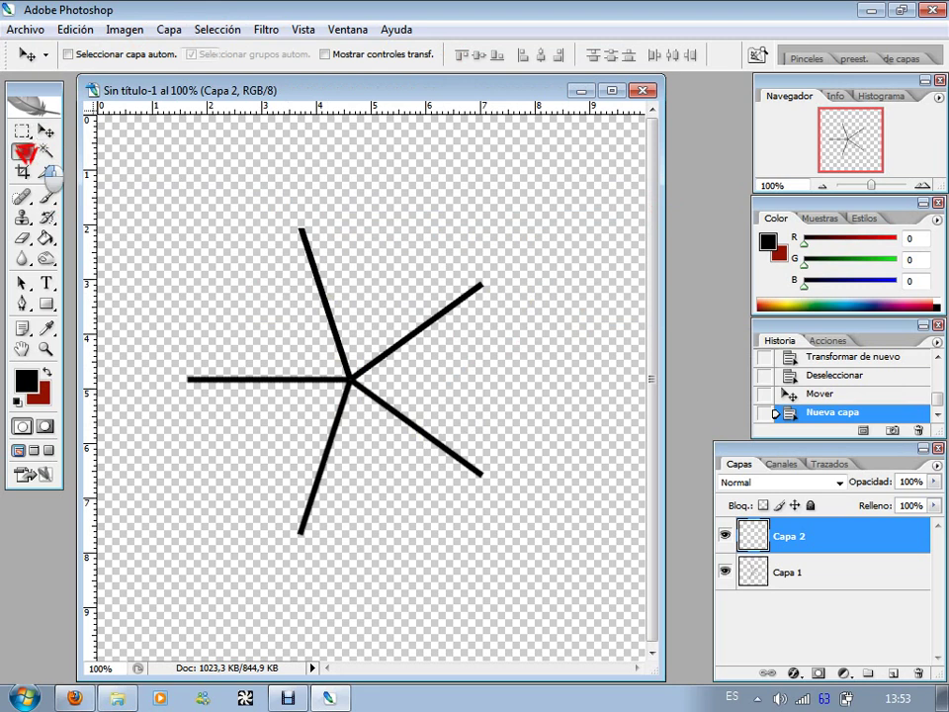
- Link the five spoke tips with the Polygonal Lasso, closing the pentagon at the left tip
{"action": "left_click", "coordinate": [22, 151]}
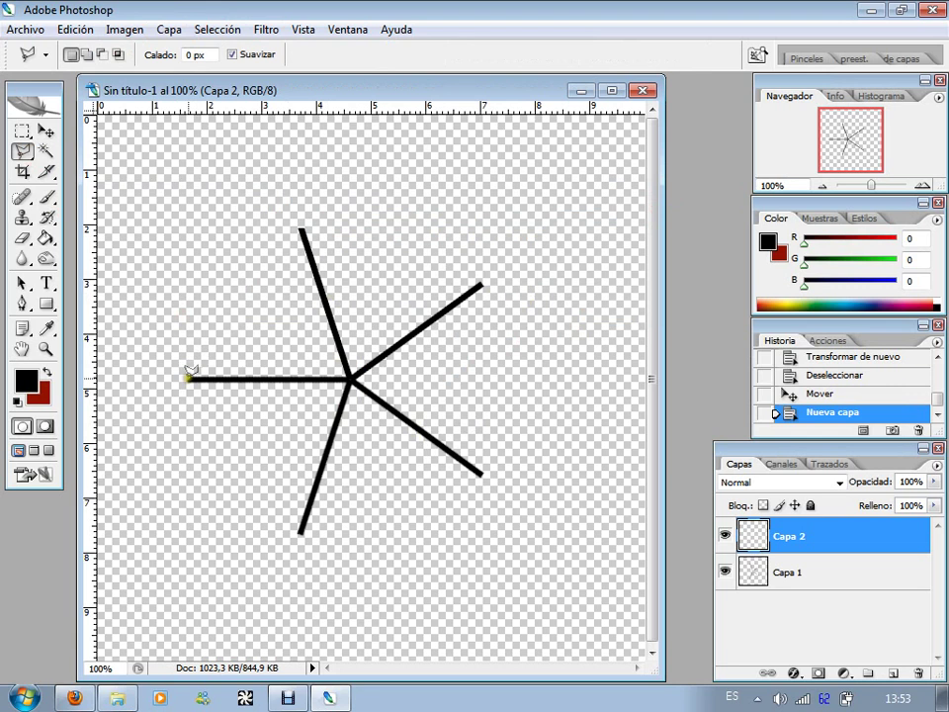
{"action": "left_click", "coordinate": [189, 378]}
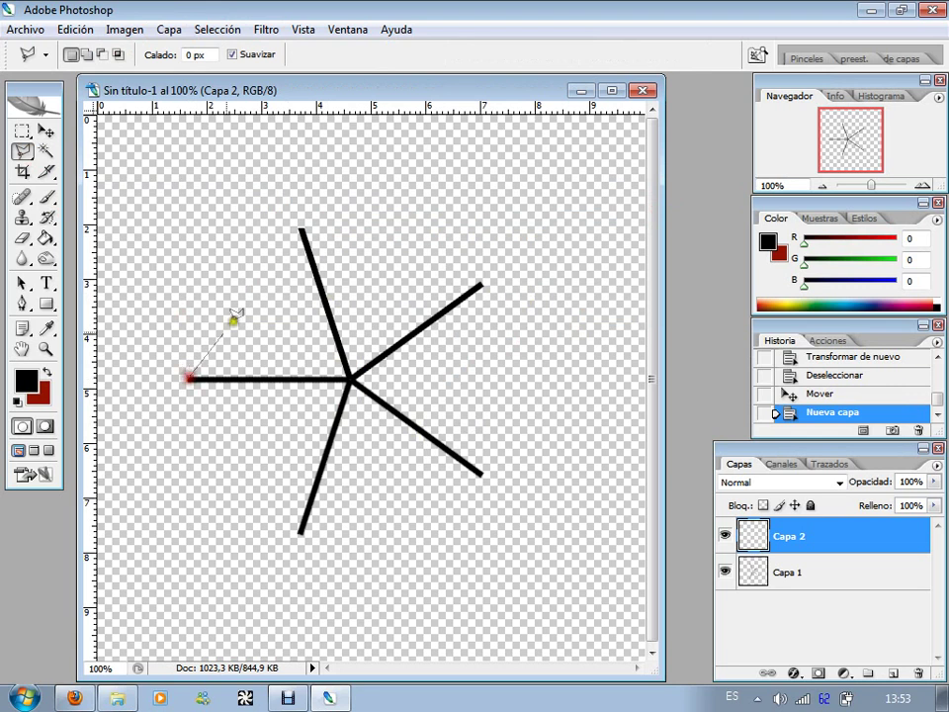
{"action": "left_click", "coordinate": [300, 227]}
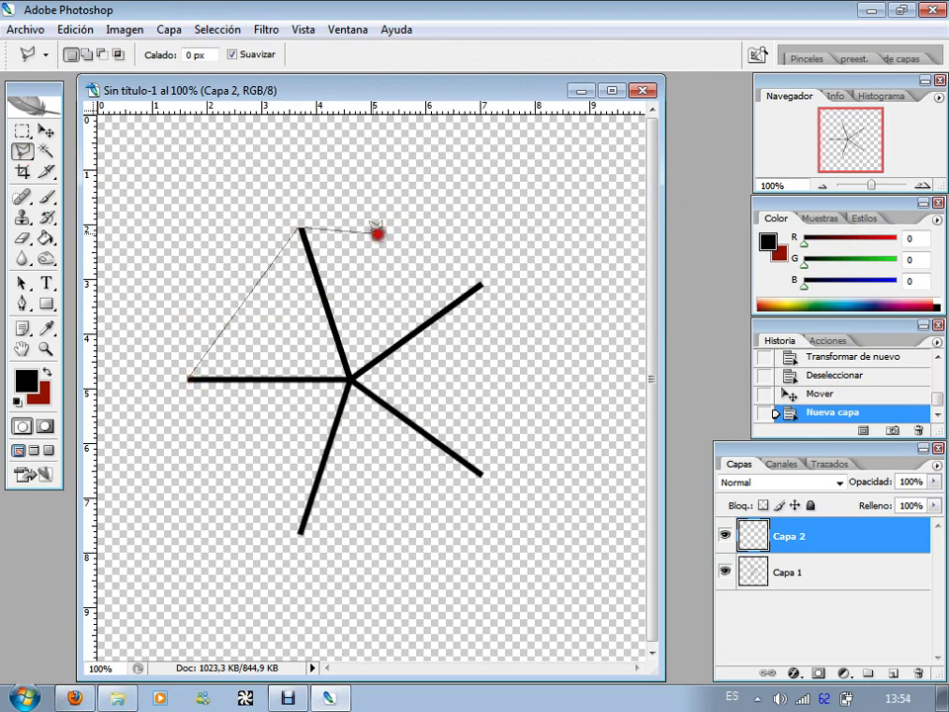
{"action": "left_click", "coordinate": [482, 282]}
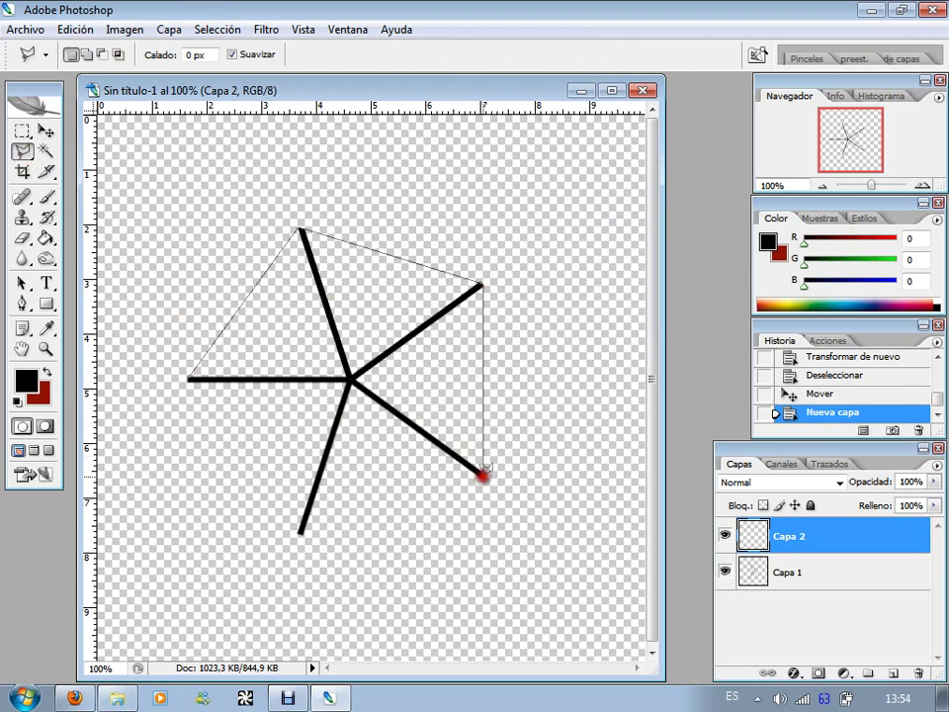
{"action": "left_click", "coordinate": [483, 472]}
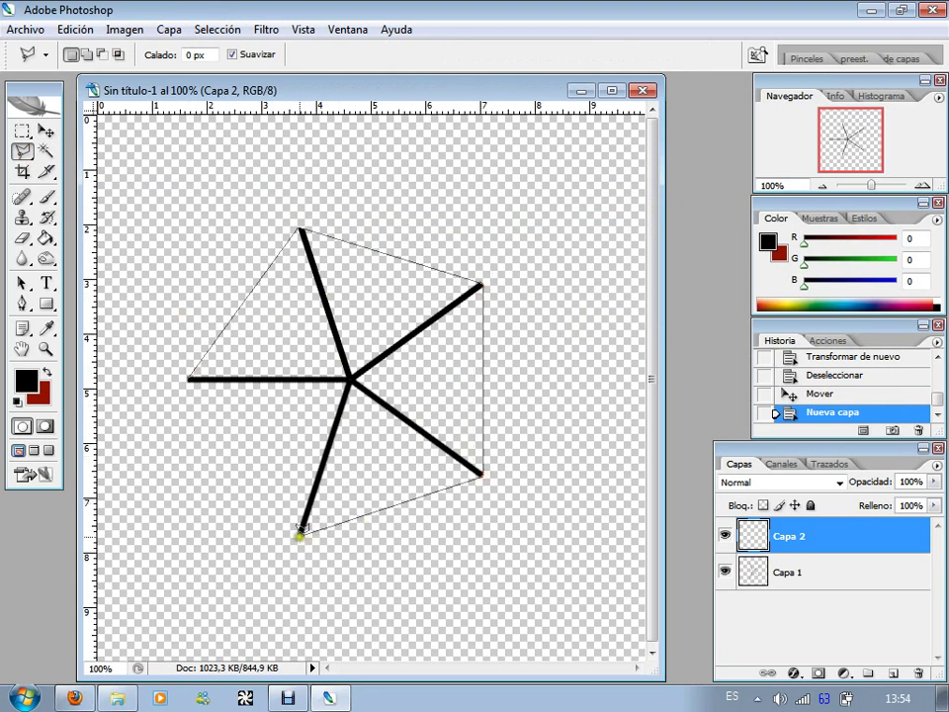
{"action": "left_click", "coordinate": [299, 534]}
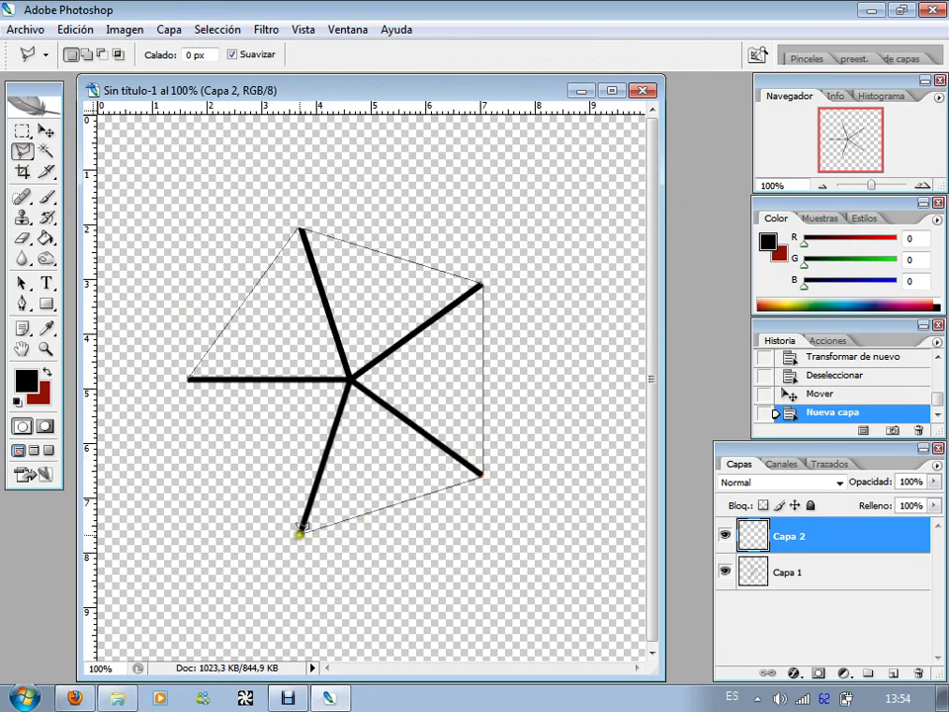
{"action": "left_click", "coordinate": [188, 376]}
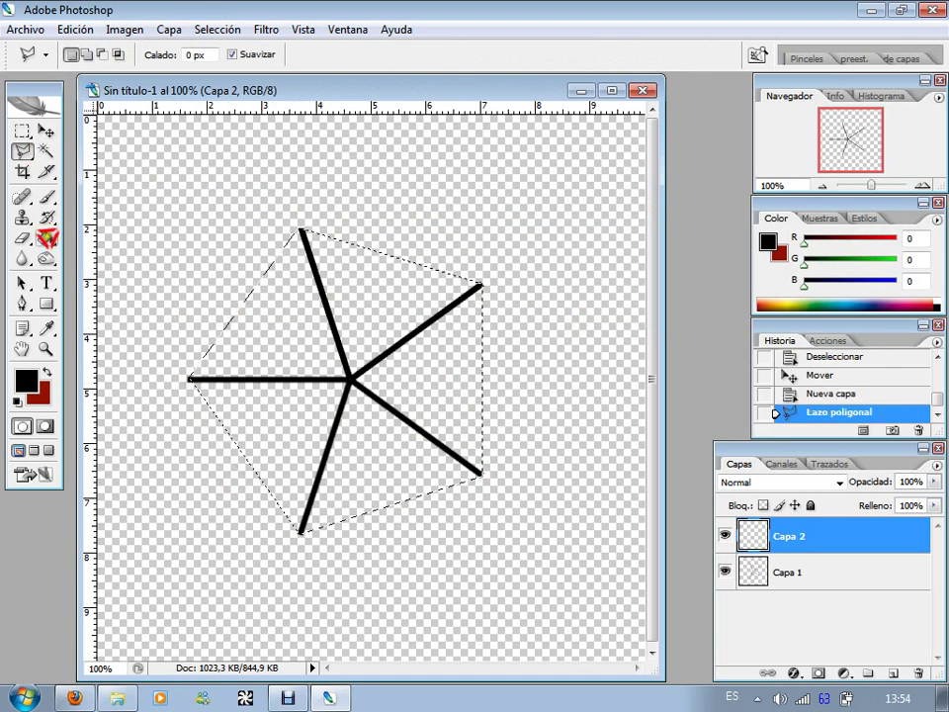
{"action": "left_click", "coordinate": [46, 237]}
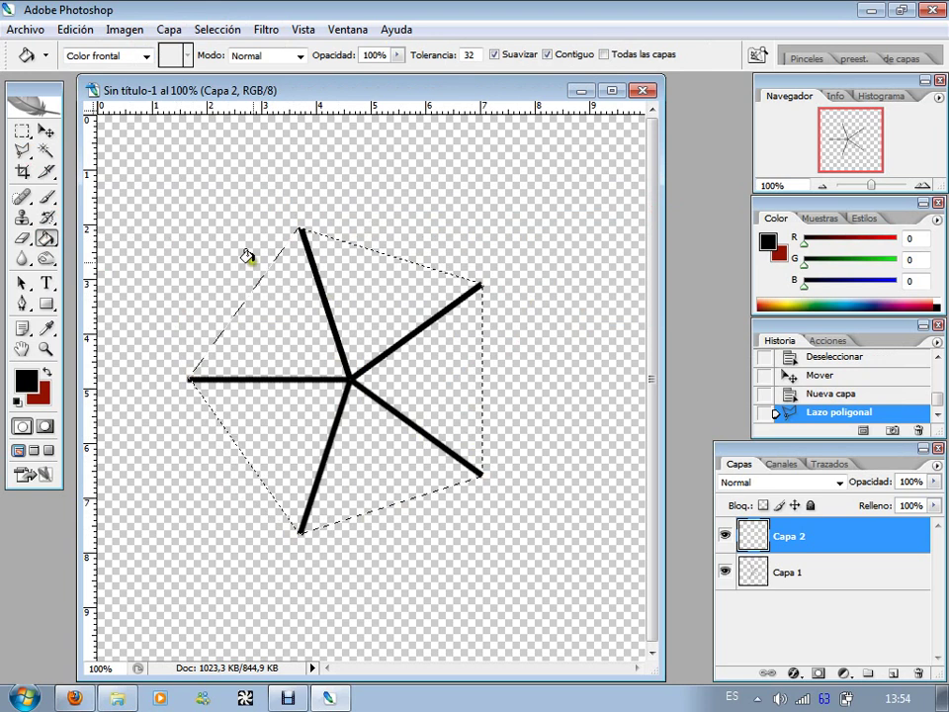
- Fill the pentagon with the black foreground colour using the Paint Bucket
{"action": "left_click", "coordinate": [302, 297]}
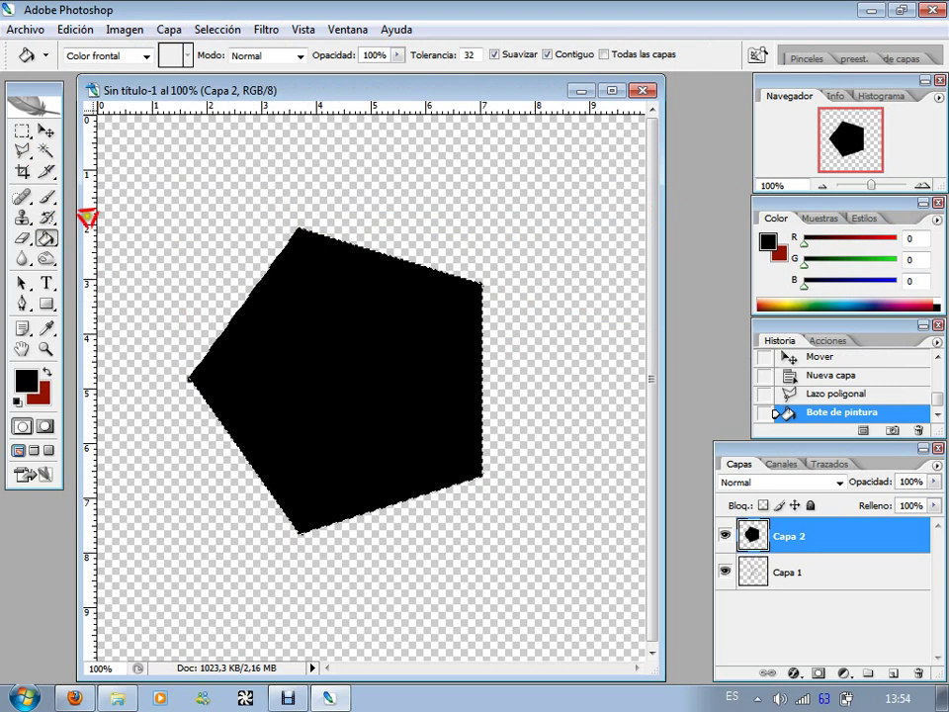
{"action": "left_click", "coordinate": [21, 131]}
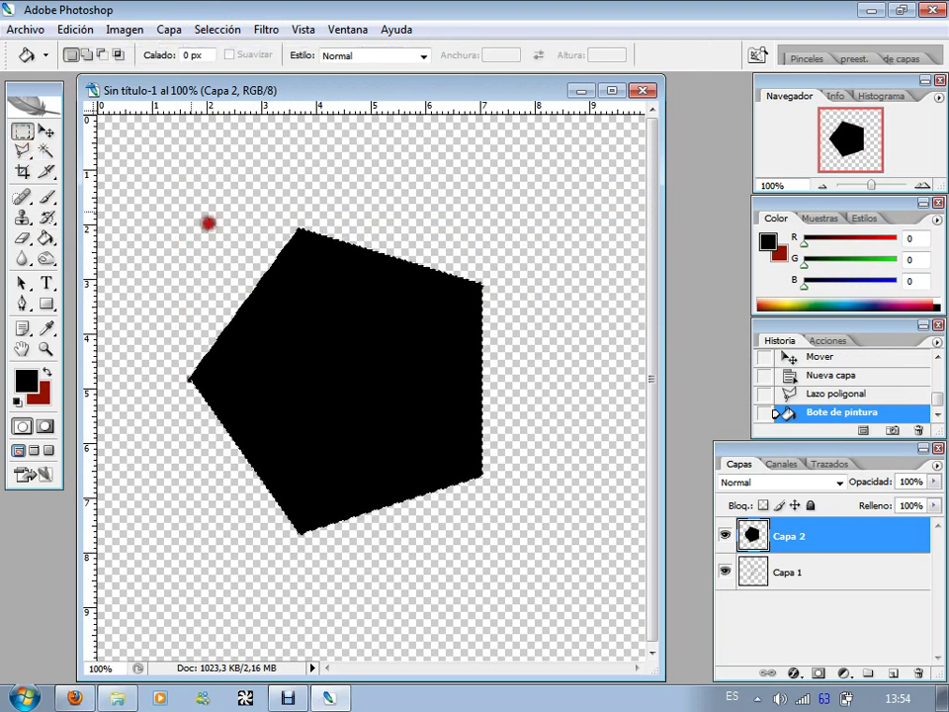
- Free-transform the black pentagon on Capa 2, rotating it 18.3° so its base is flat
{"action": "right_click", "coordinate": [399, 338]}
{"action": "left_click", "coordinate": [524, 531]}
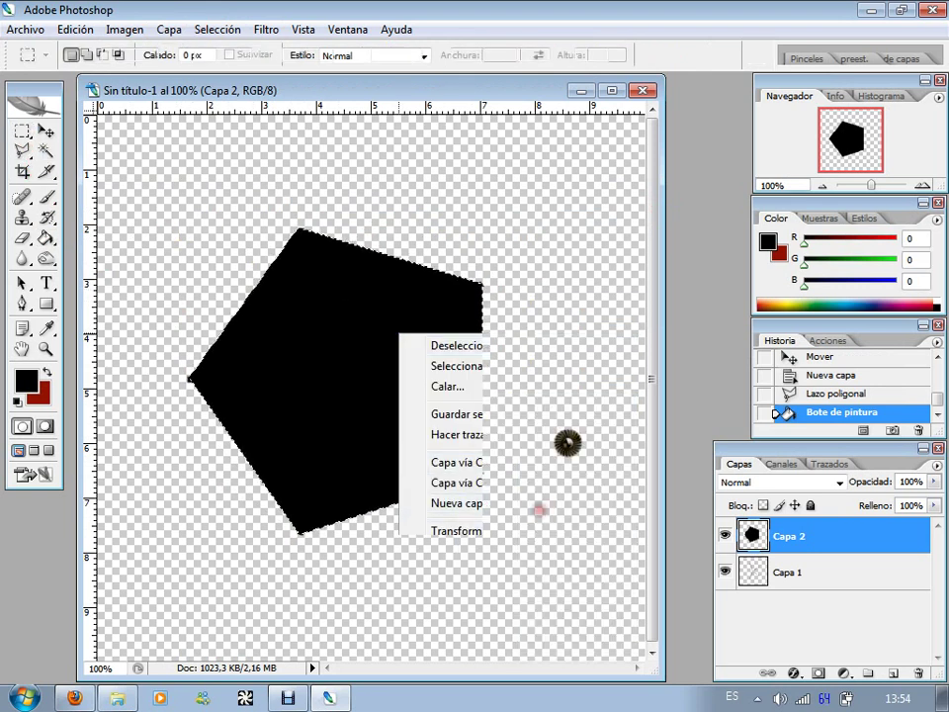
{"action": "left_click_drag", "start_coordinate": [568, 436], "coordinate": [557, 521]}
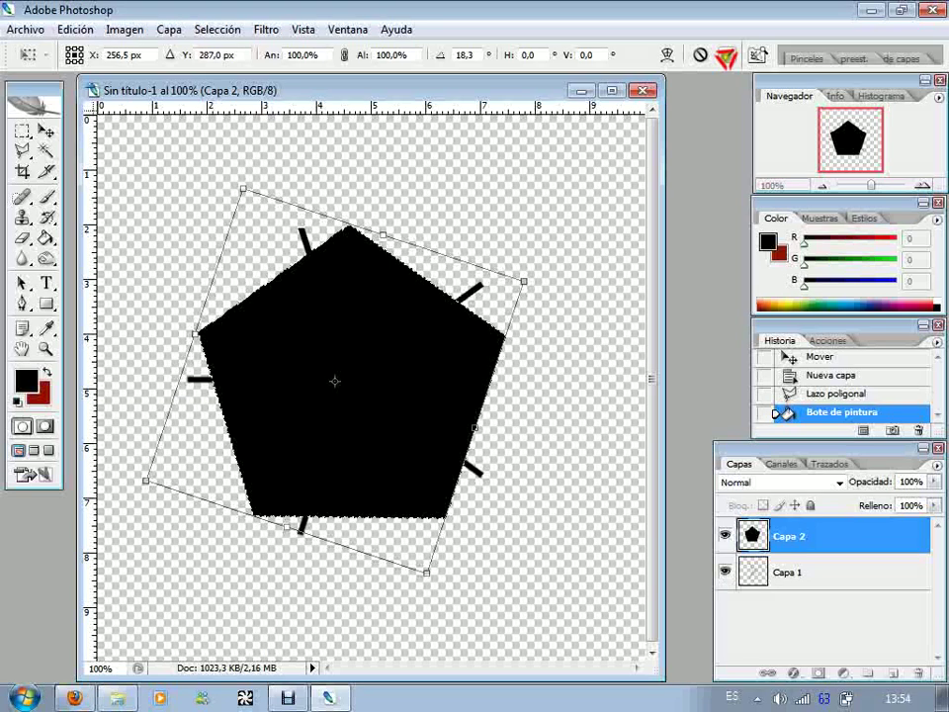
{"action": "left_click", "coordinate": [727, 57]}
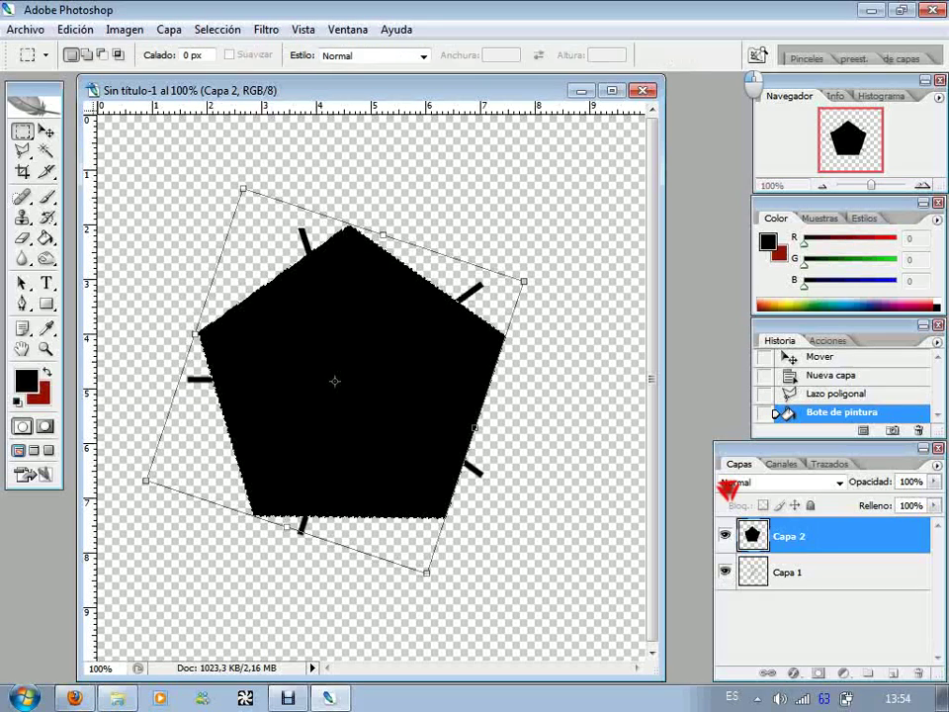
- Hide the Capa 1 spoke guide layer and deselect the pentagon
{"action": "left_click", "coordinate": [725, 571]}
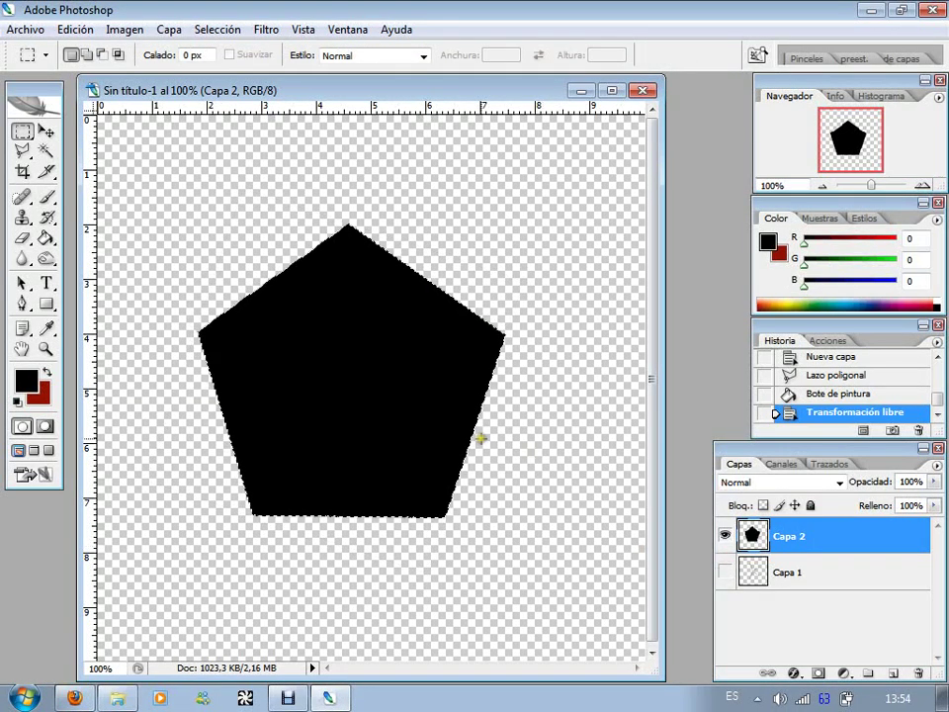
{"action": "left_click", "coordinate": [528, 375]}
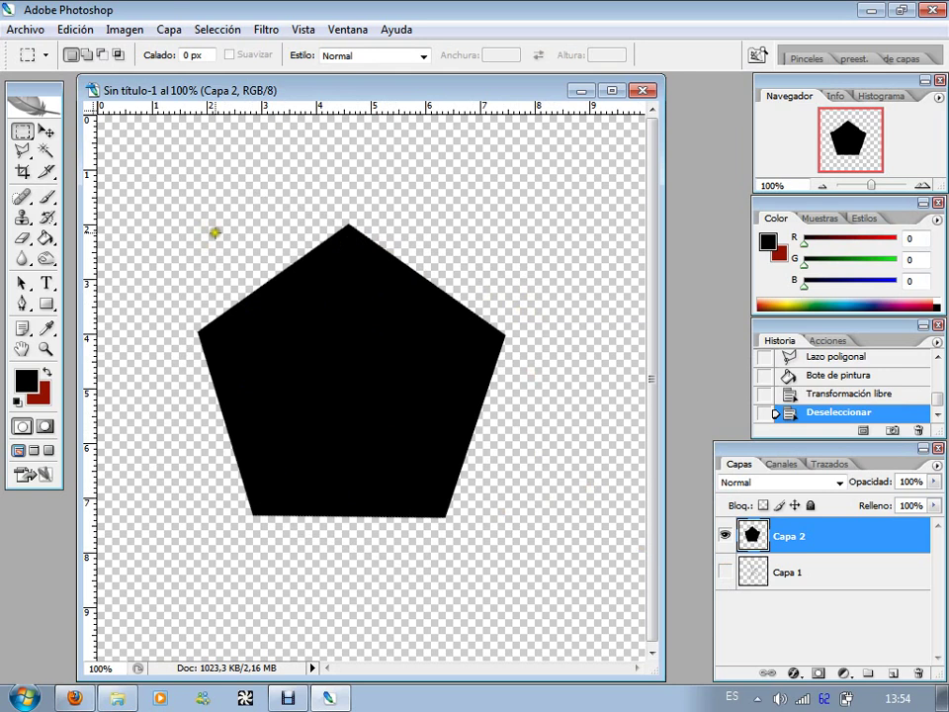
- Magic-wand select the black pentagon and contract the selection by 20 píxeles
{"action": "left_click", "coordinate": [47, 152]}
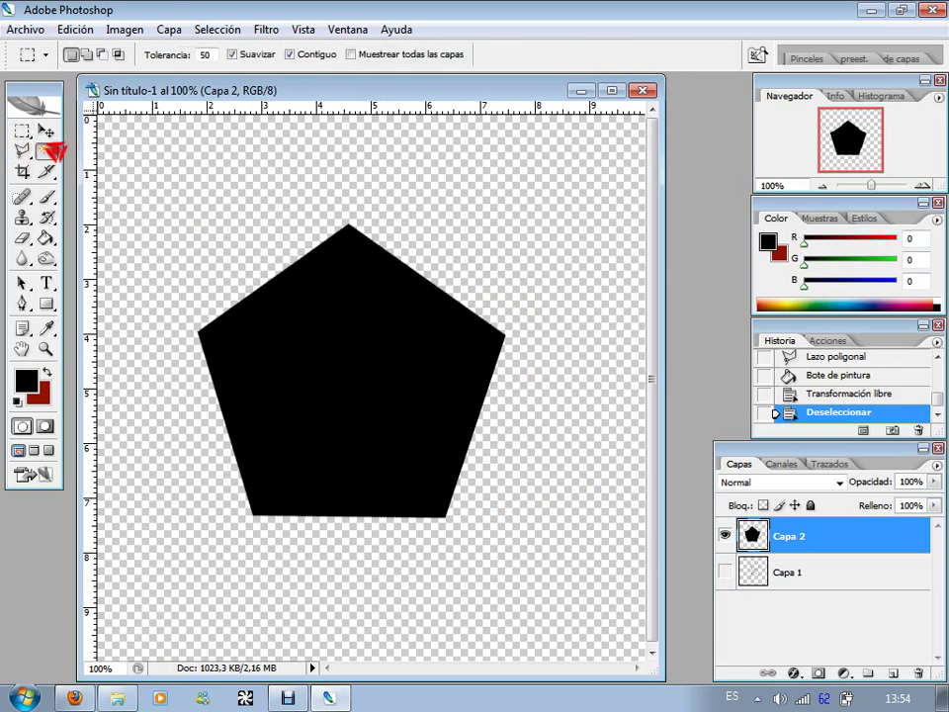
{"action": "left_click", "coordinate": [302, 322]}
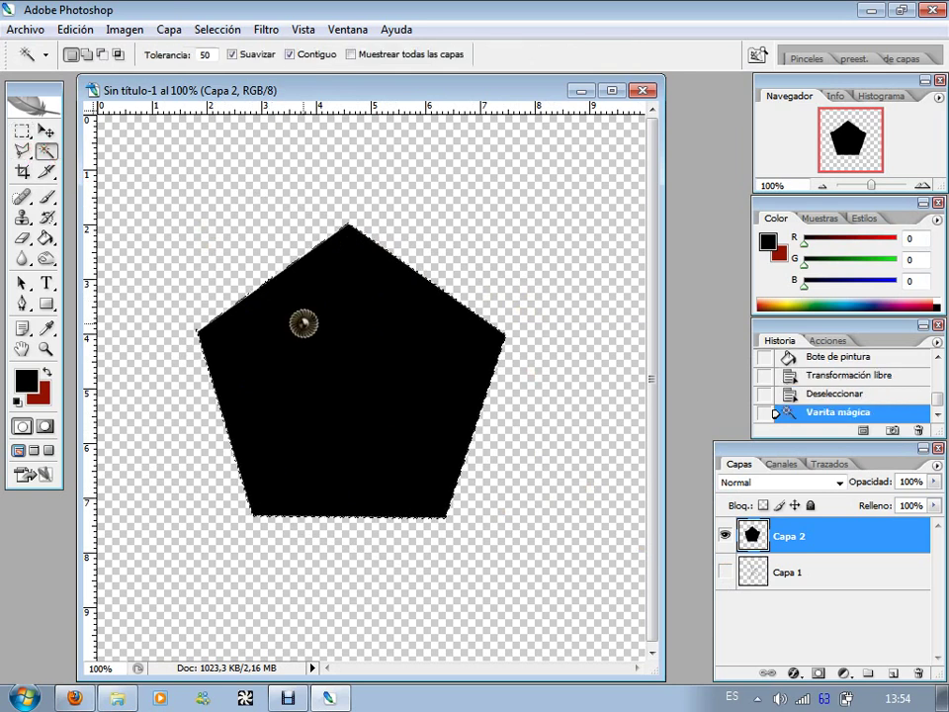
{"action": "left_click", "coordinate": [218, 29]}
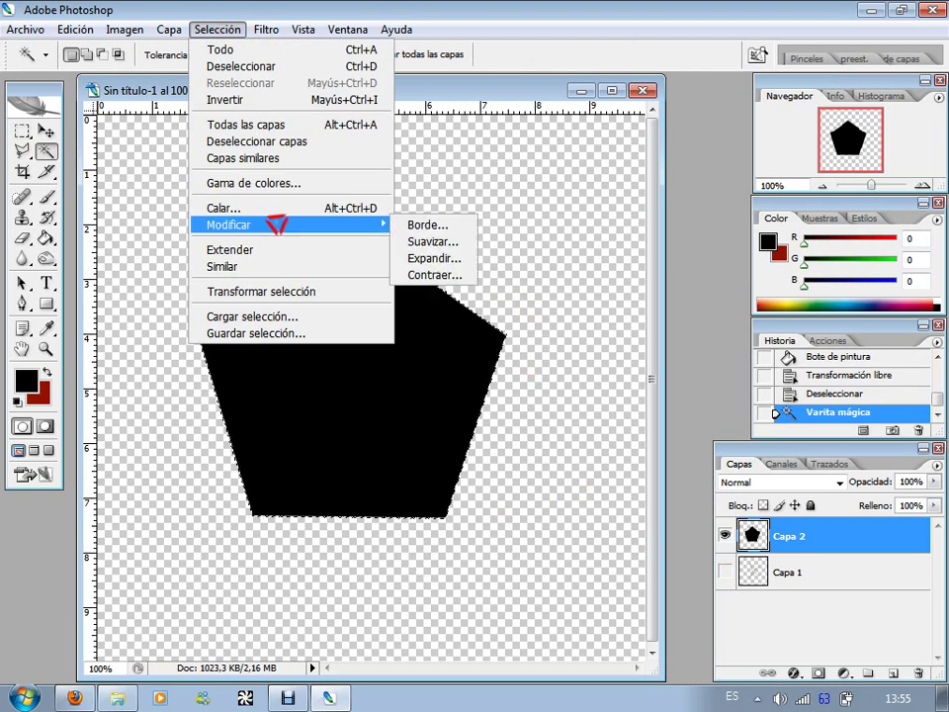
{"action": "mouse_move", "coordinate": [287, 225]}
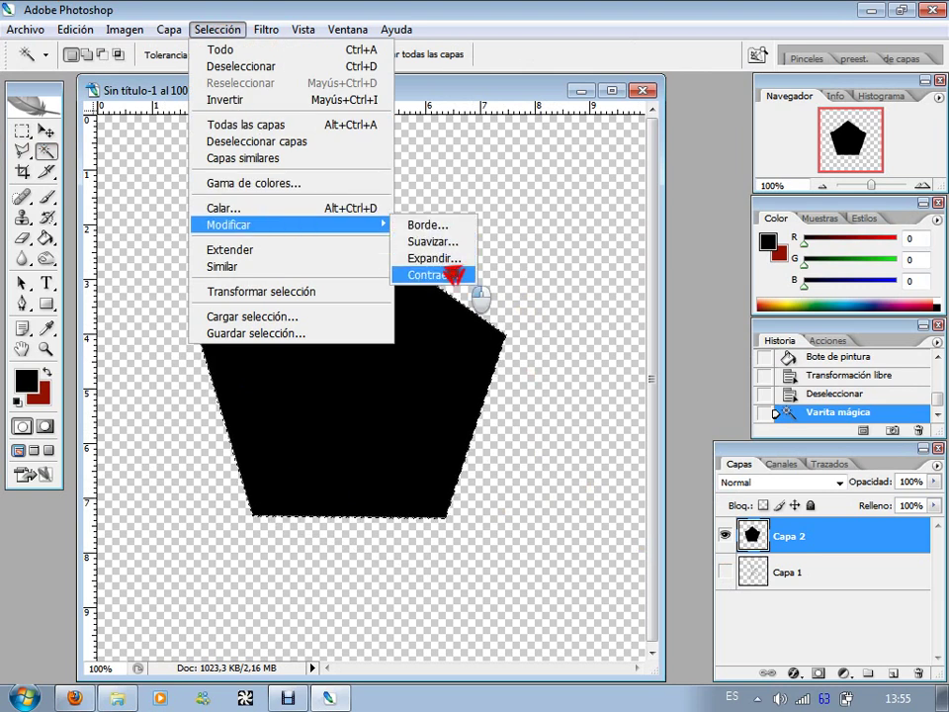
{"action": "left_click", "coordinate": [455, 273]}
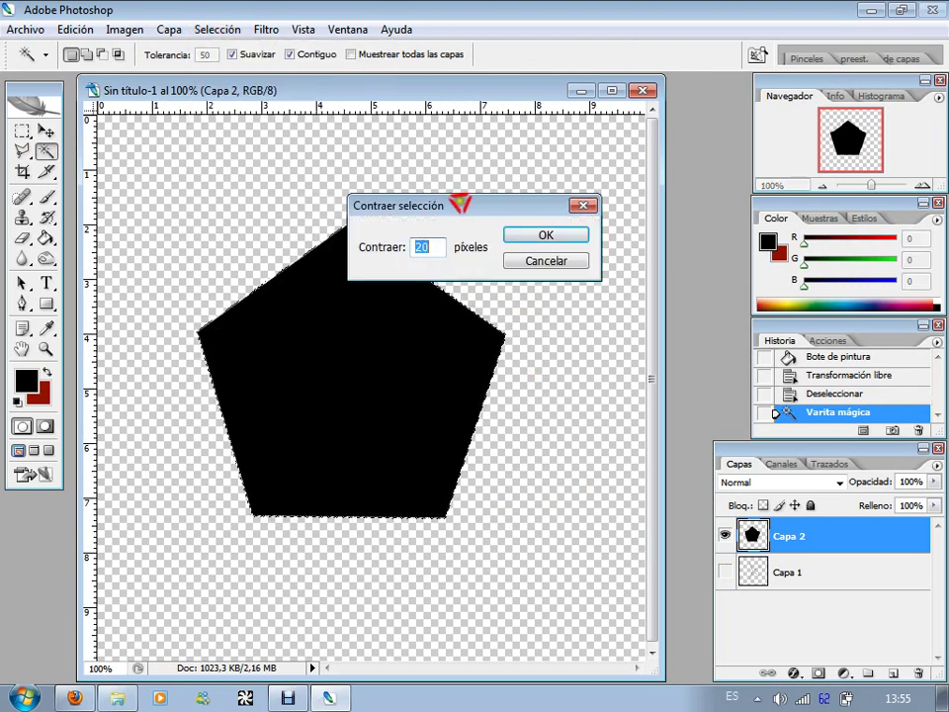
{"action": "left_click_drag", "start_coordinate": [460, 202], "coordinate": [511, 200]}
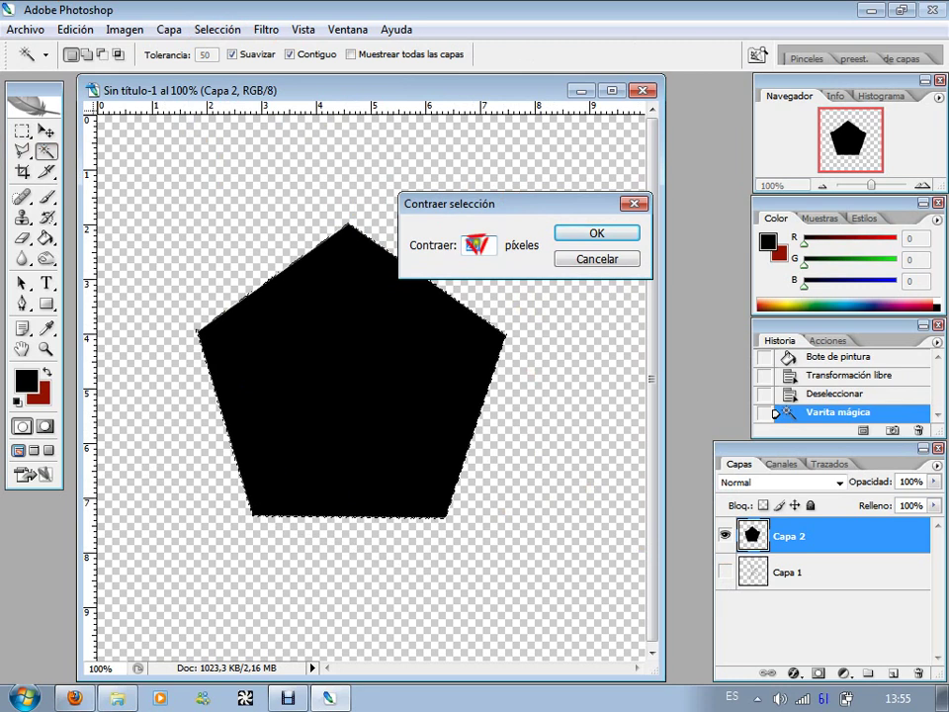
{"action": "left_click", "coordinate": [604, 235]}
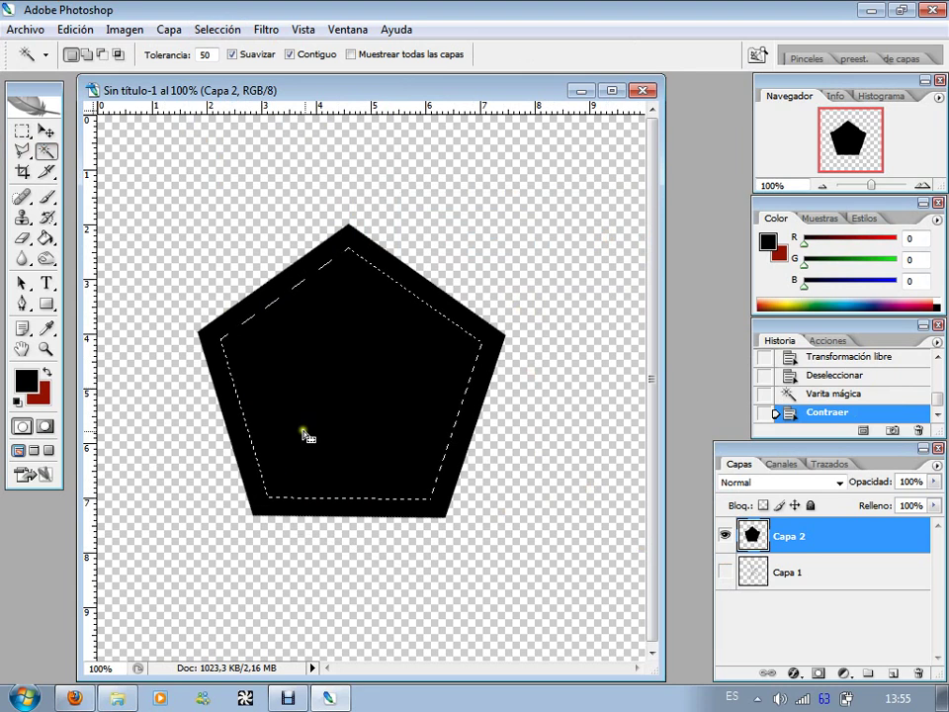
- Delete the contracted selection's pixels to leave a thick black pentagon outline
{"action": "key", "text": "Delete"}
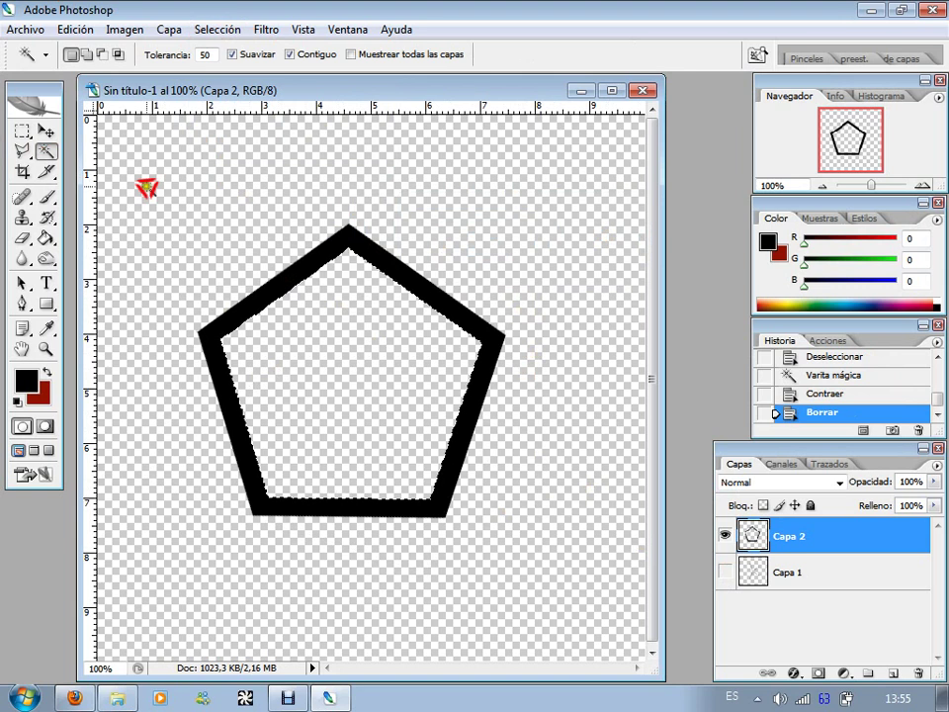
- Draw a rectangular marquee around the entire pentagon outline and nudge it into place
{"action": "left_click", "coordinate": [22, 130]}
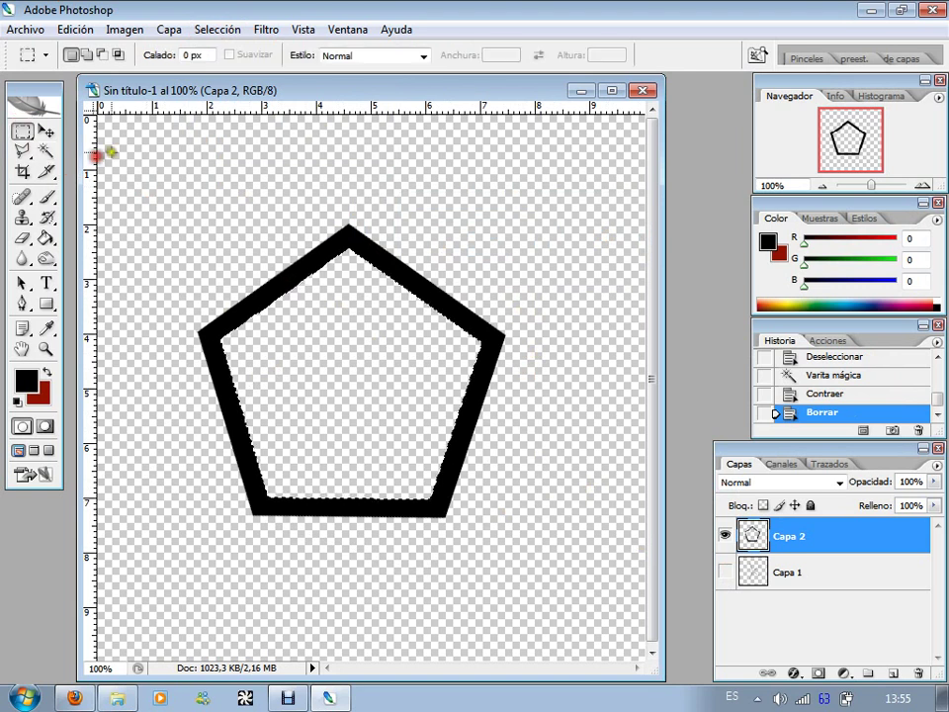
{"action": "left_click_drag", "start_coordinate": [123, 150], "coordinate": [534, 555]}
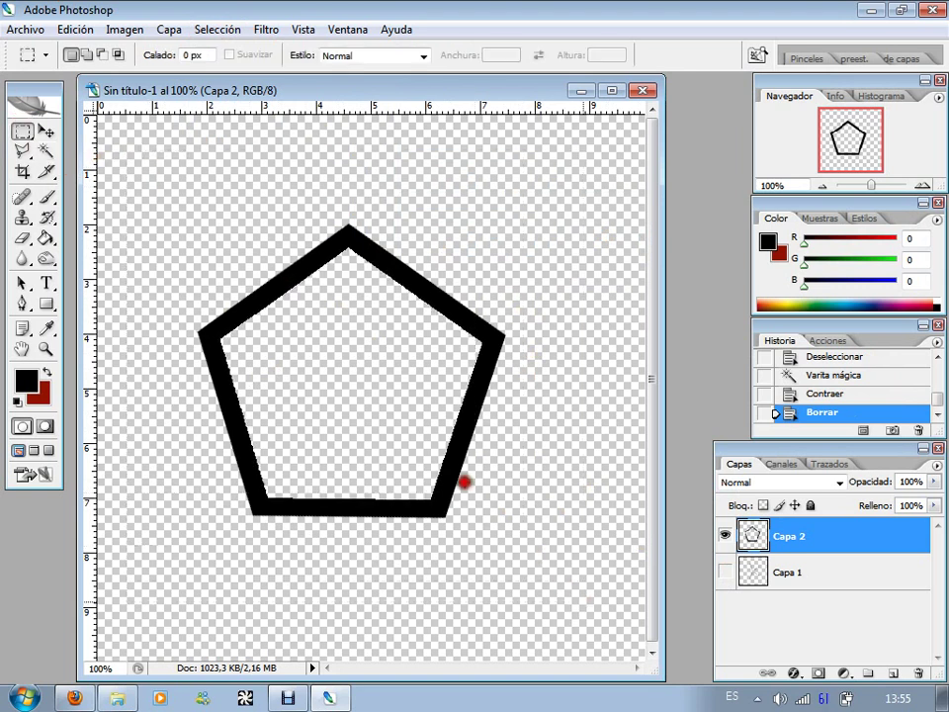
{"action": "left_click_drag", "start_coordinate": [435, 447], "coordinate": [449, 455]}
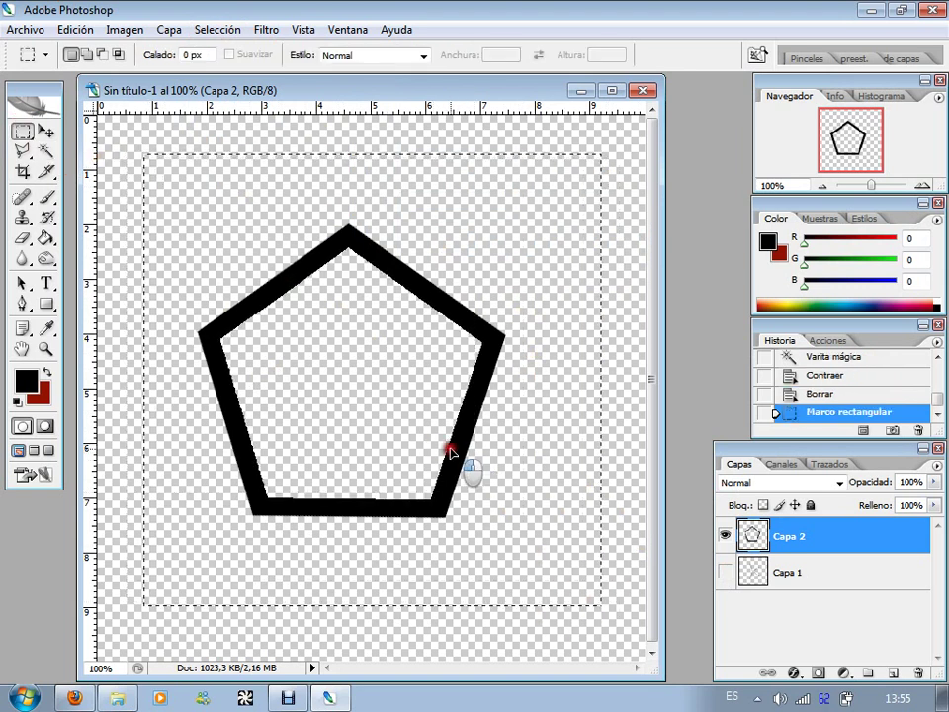